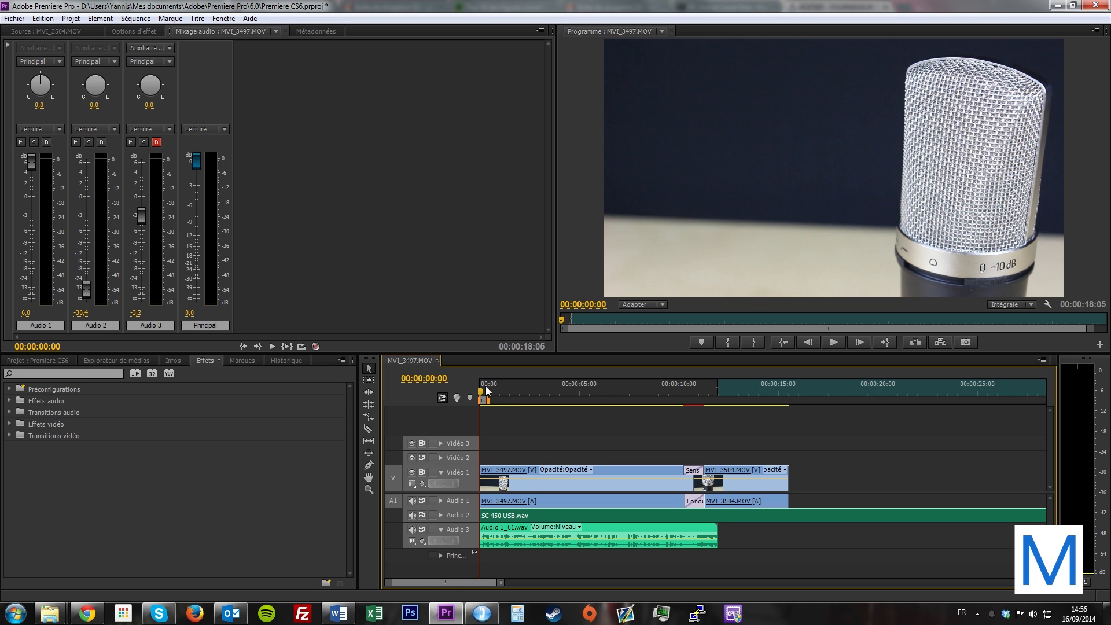
# Extend the work area from the sequence start to the end of the last clip on Vidéo 1, about 15 seconds.
pyautogui.moveTo(485, 395); pyautogui.dragTo(655, 396)
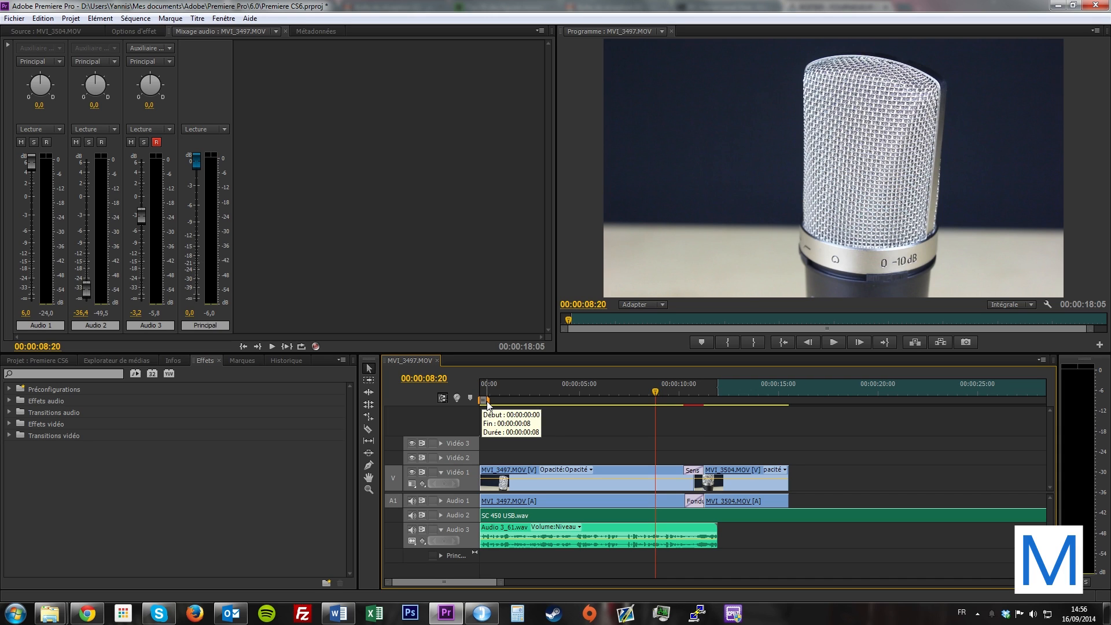
pyautogui.moveTo(486, 401); pyautogui.dragTo(719, 405)
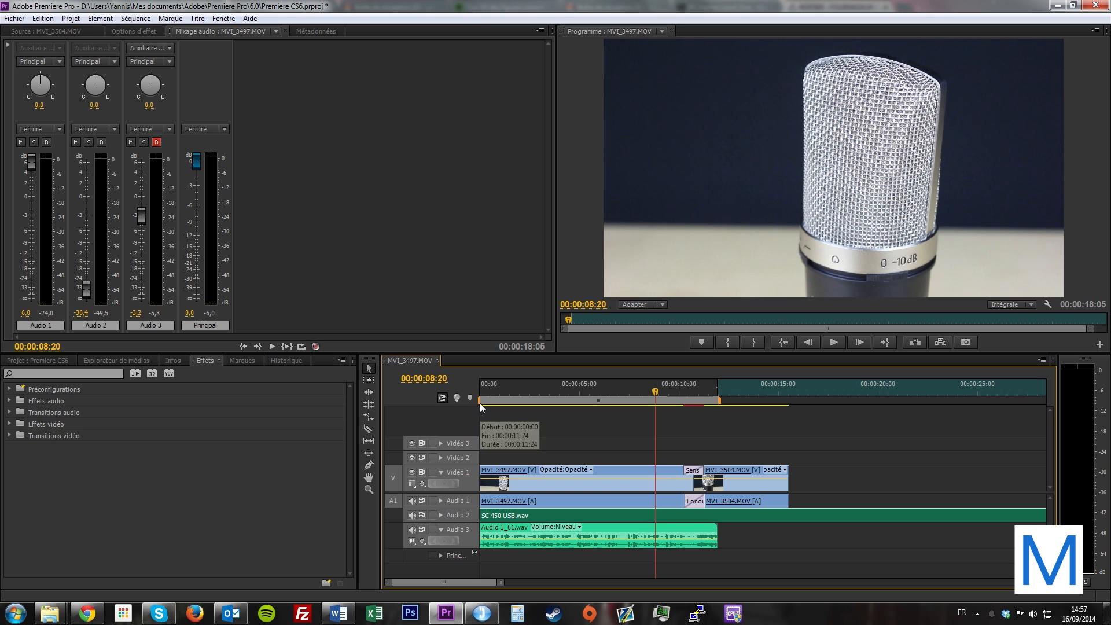
pyautogui.moveTo(480, 403); pyautogui.dragTo(465, 400)
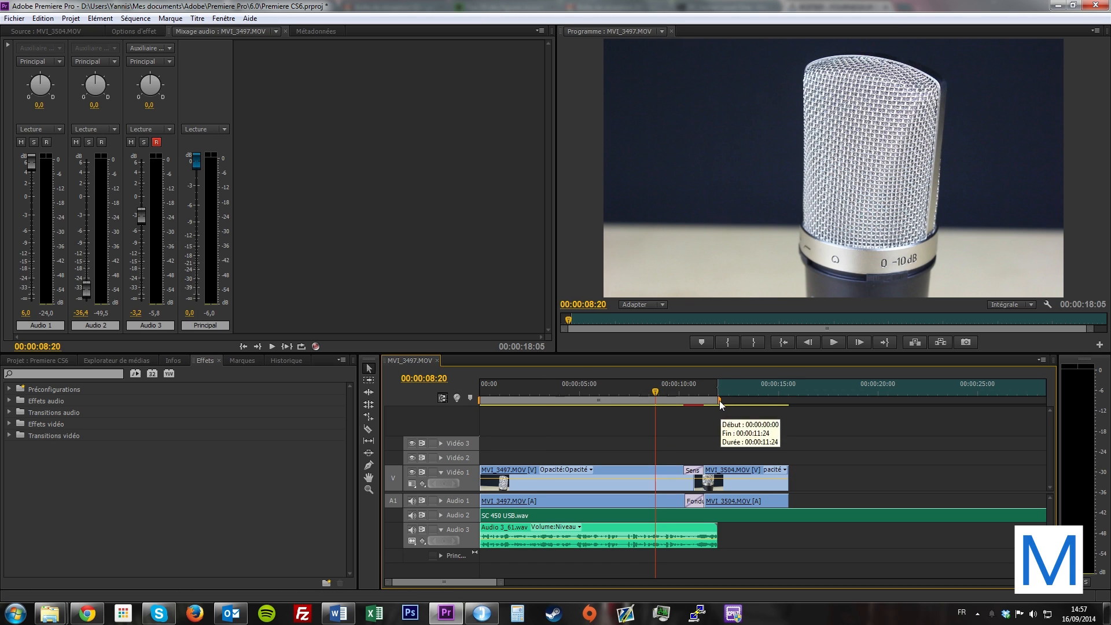
pyautogui.moveTo(720, 400); pyautogui.dragTo(790, 404)
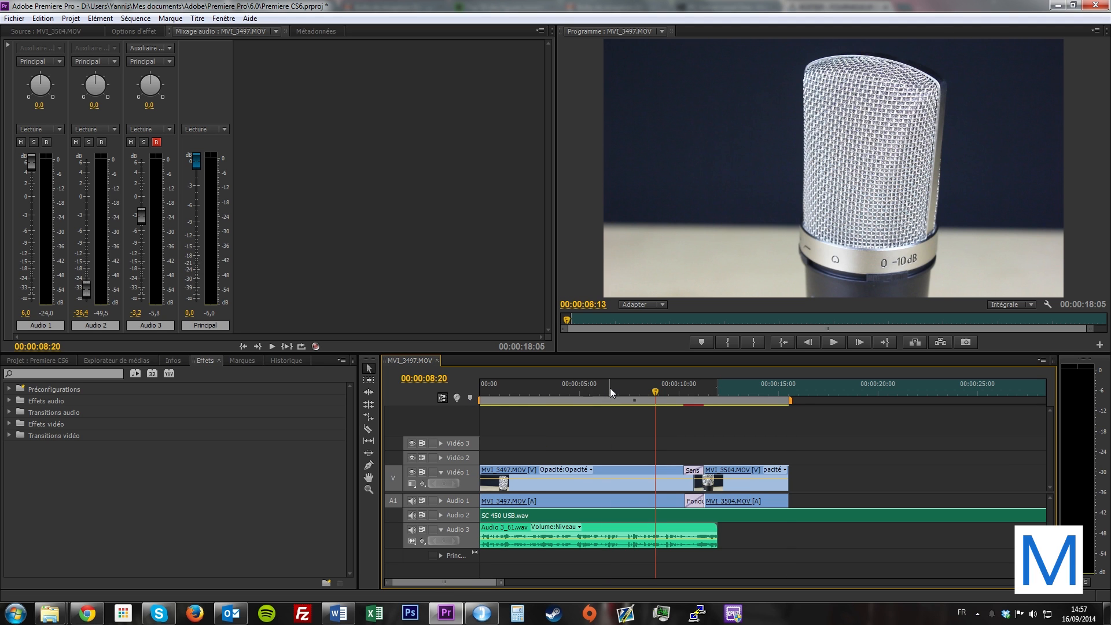
# Scrub through the sequence to the transition between the two clips, and park the playhead at about 4 seconds.
pyautogui.moveTo(610, 387); pyautogui.dragTo(693, 381)
pyautogui.click(560, 384)
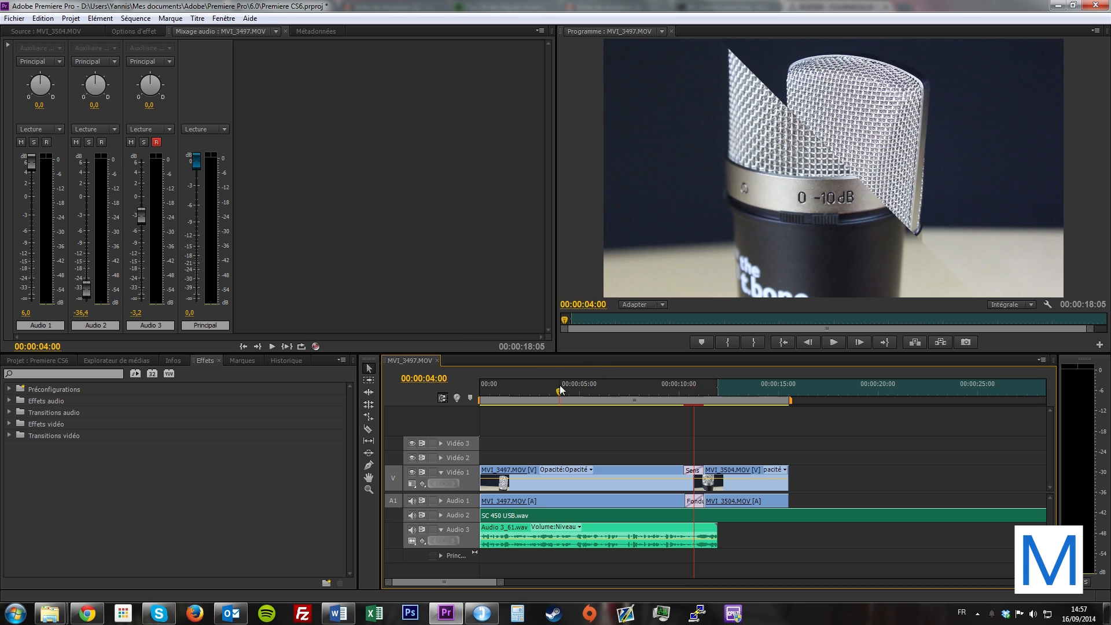
pyautogui.click(546, 419)
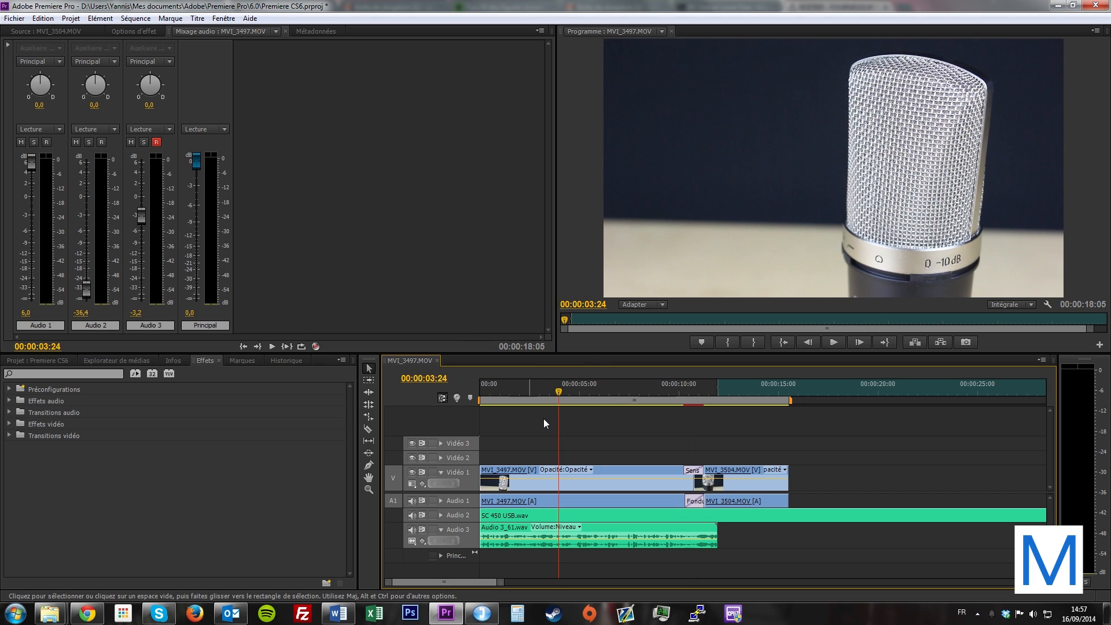
# Open the media export settings for the sequence.
pyautogui.click(14, 18)
pyautogui.moveTo(73, 295)
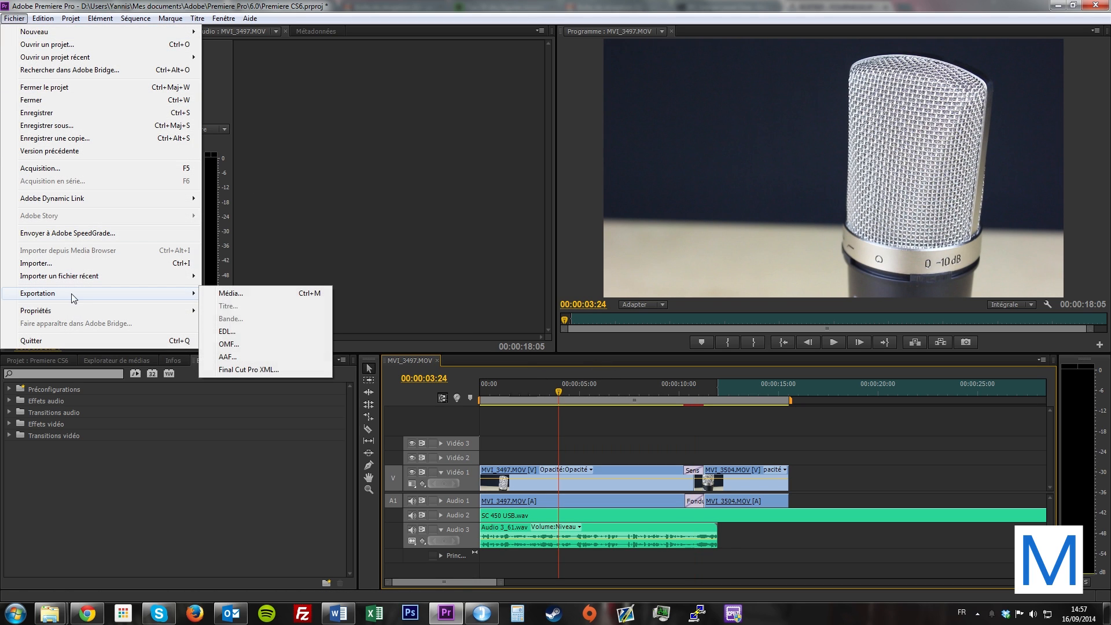
pyautogui.click(279, 296)
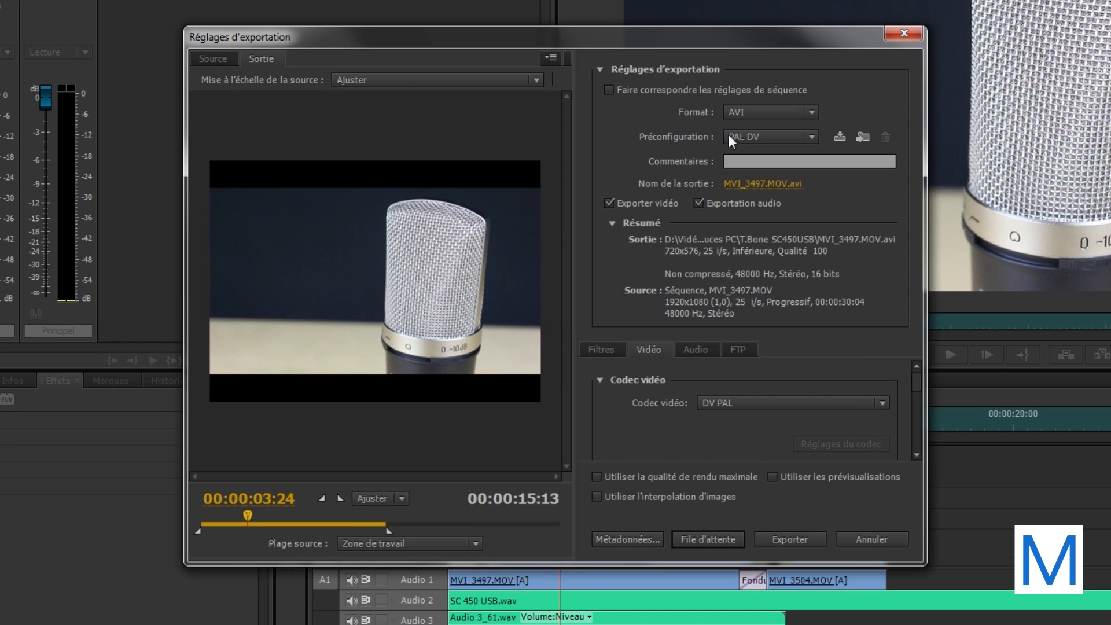
pyautogui.moveTo(498, 45); pyautogui.dragTo(477, 61)
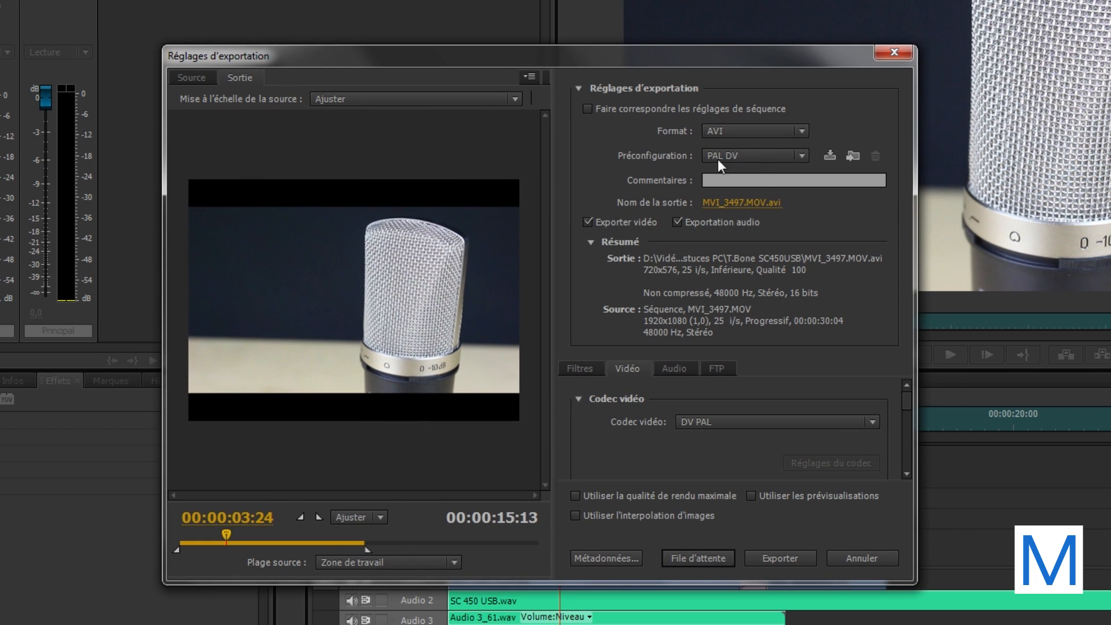
# Name the output file "Test exportation" and save it in the T.Bone SC450USB folder.
pyautogui.click(751, 203)
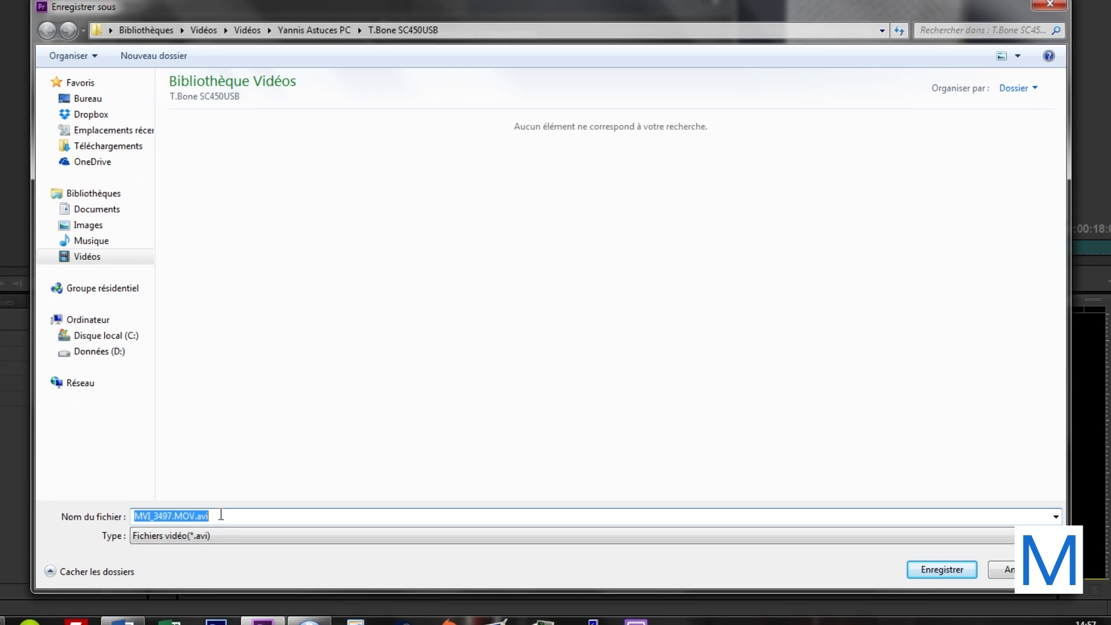
pyautogui.write('Test exportatio')
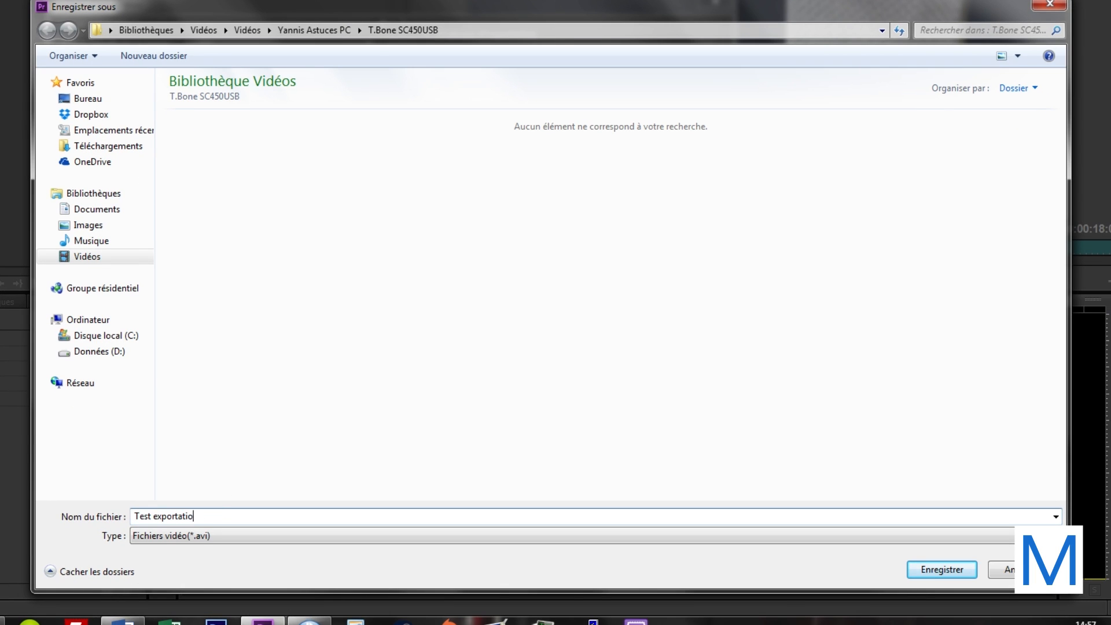
pyautogui.write('n')
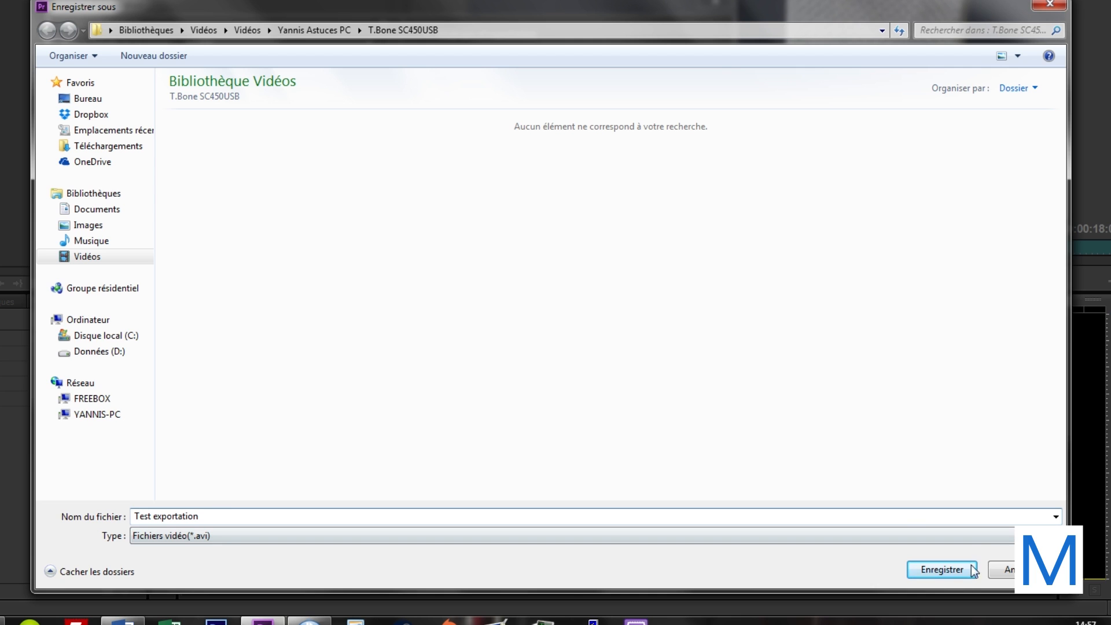
pyautogui.click(939, 569)
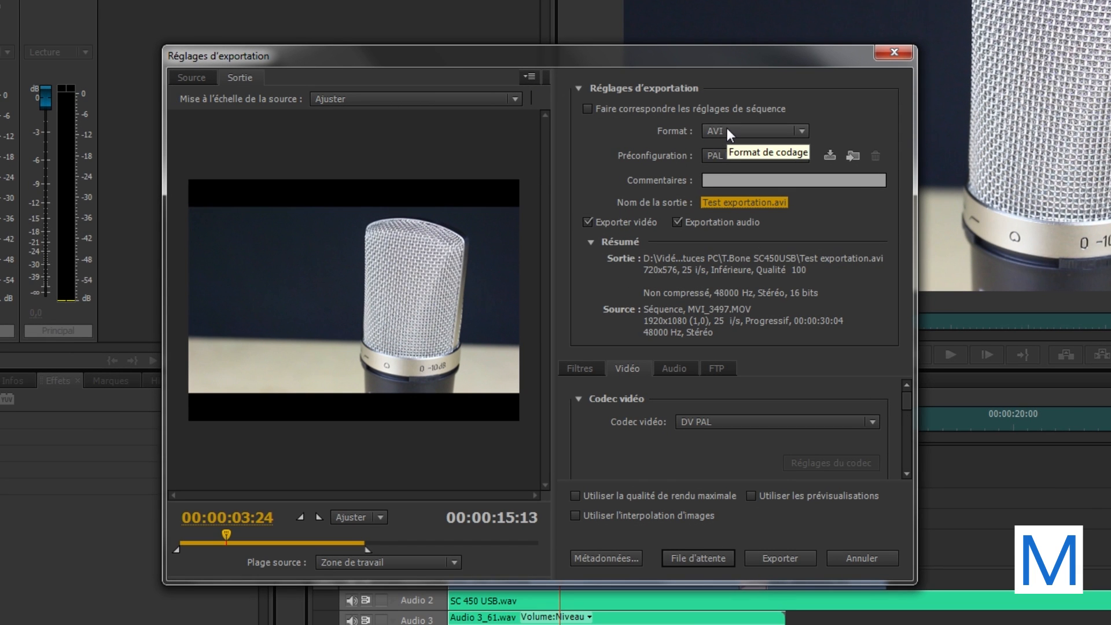
# Set the export format to H.264.
pyautogui.click(727, 131)
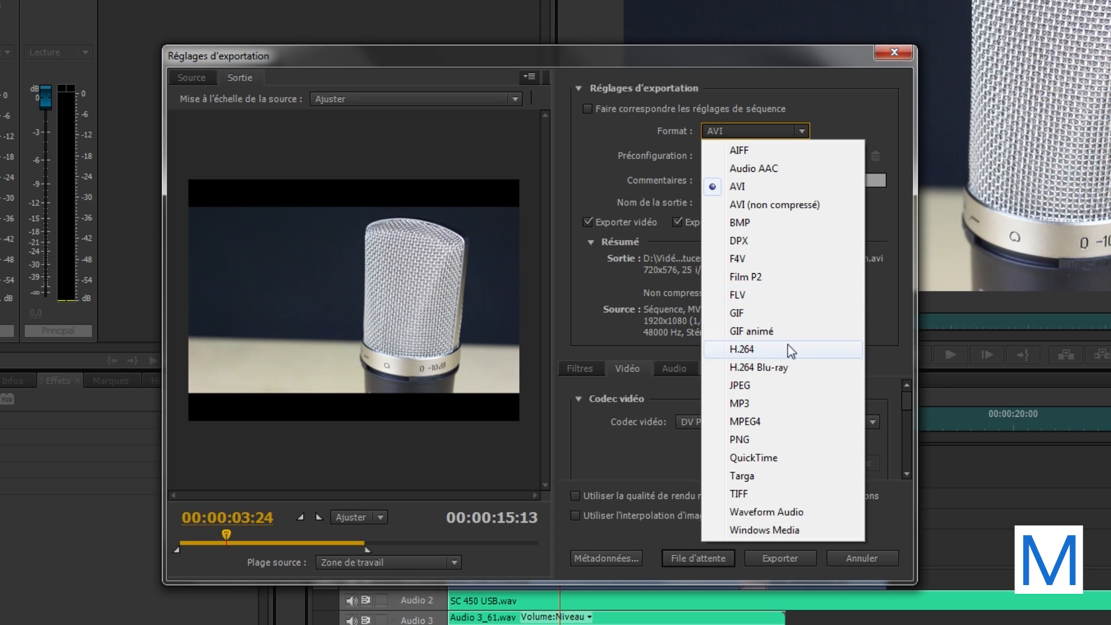
pyautogui.click(754, 351)
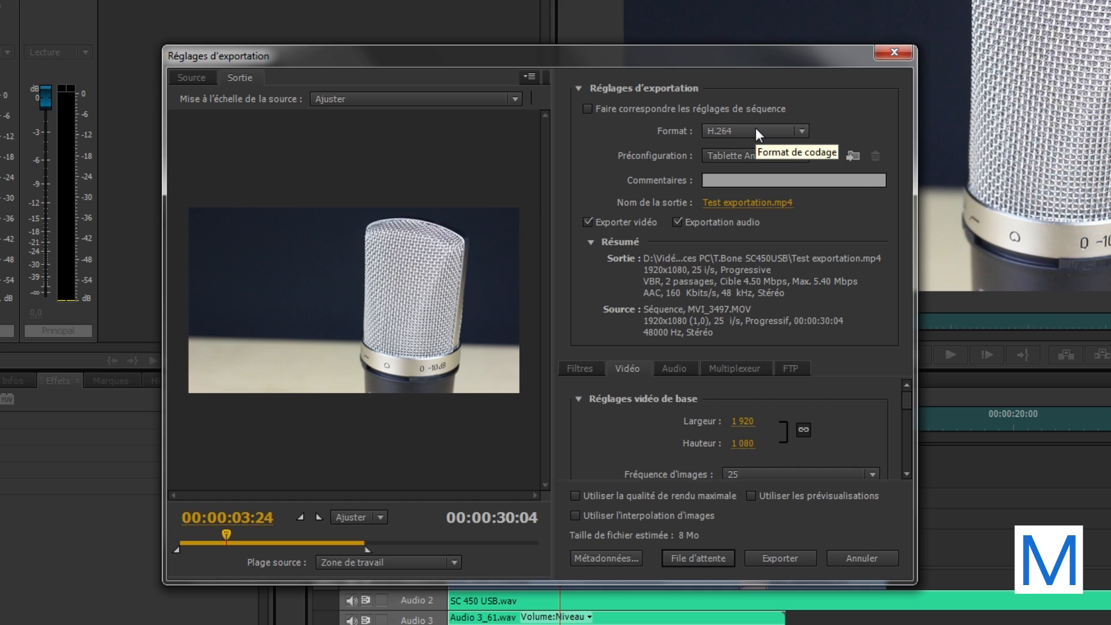
pyautogui.click(755, 132)
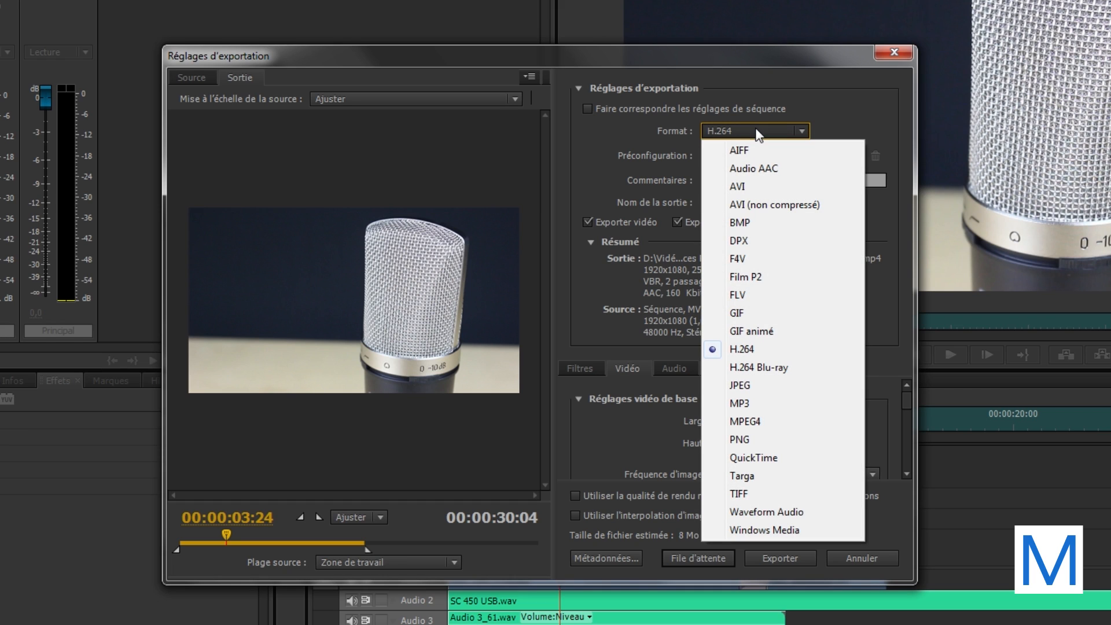
pyautogui.click(757, 133)
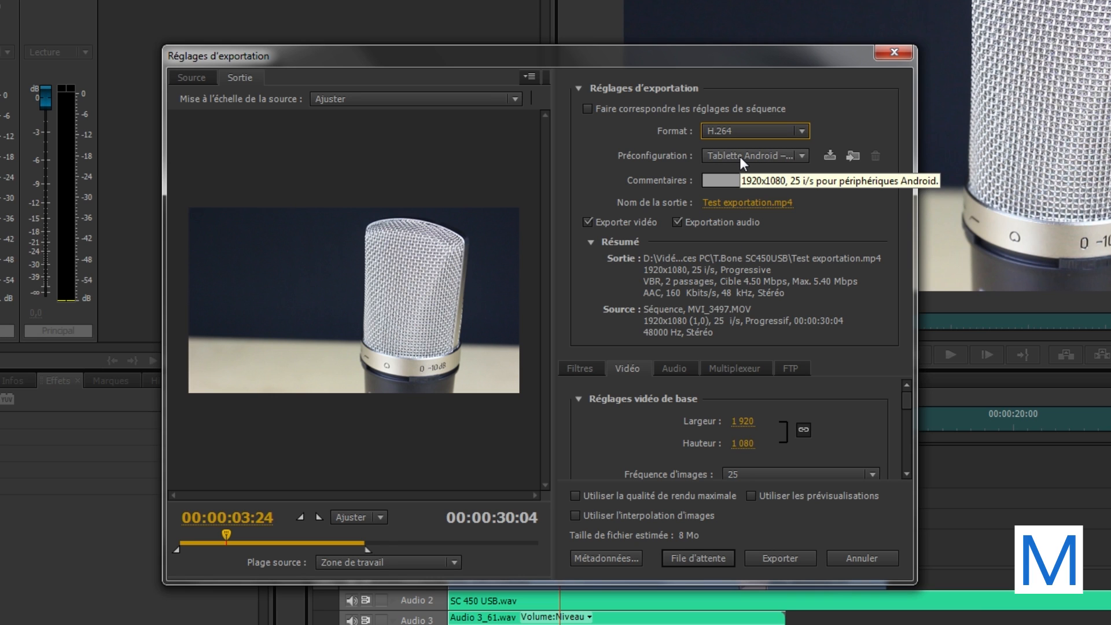
# Look through the available H.264 presets, from the Android and Apple devices down to the HD, NTSC, PAL and Vimeo ones.
pyautogui.click(743, 157)
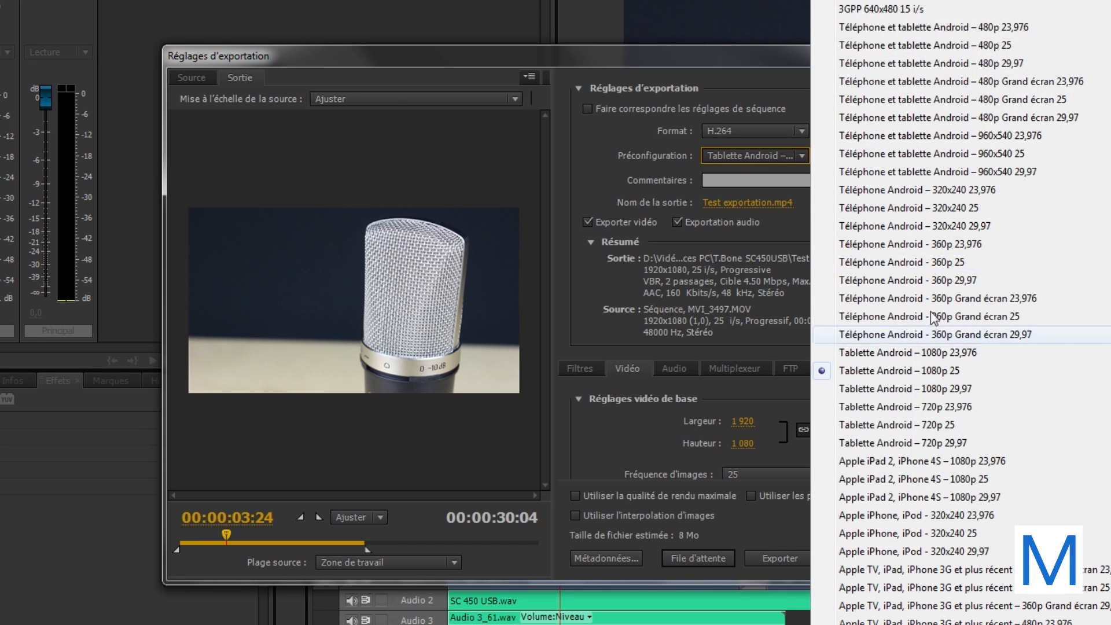
pyautogui.scroll(-5, 961, 313)
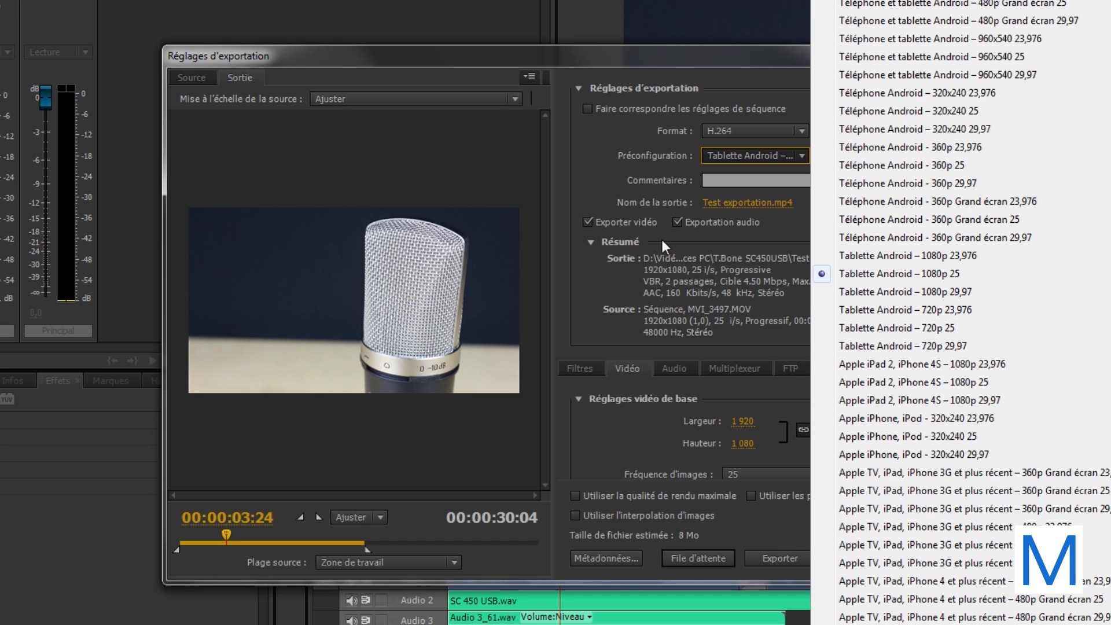
pyautogui.click(637, 133)
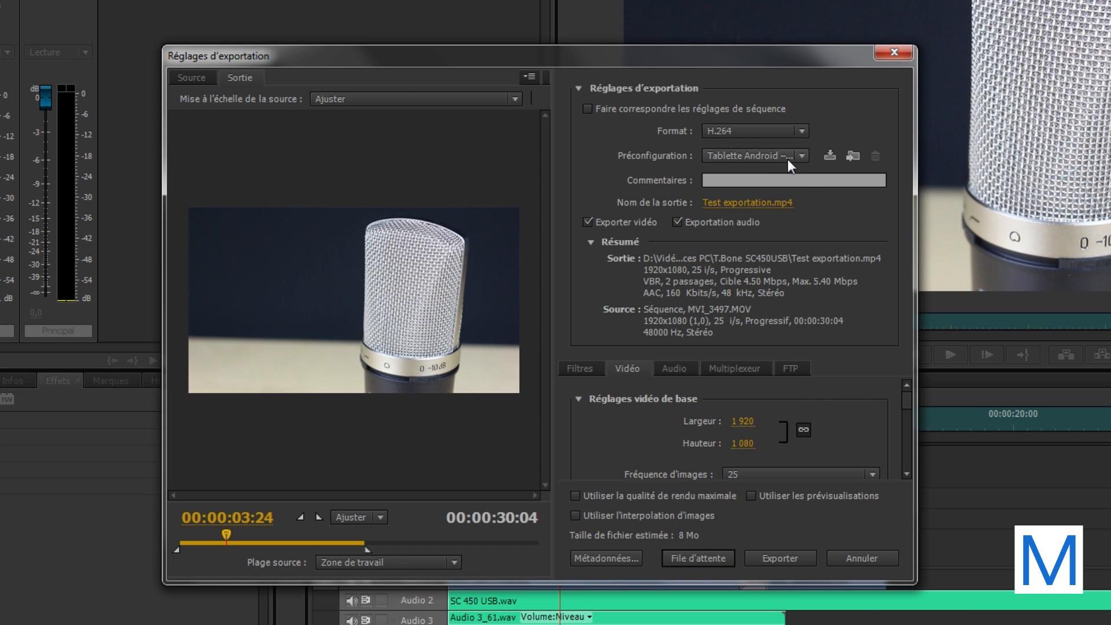
pyautogui.click(766, 157)
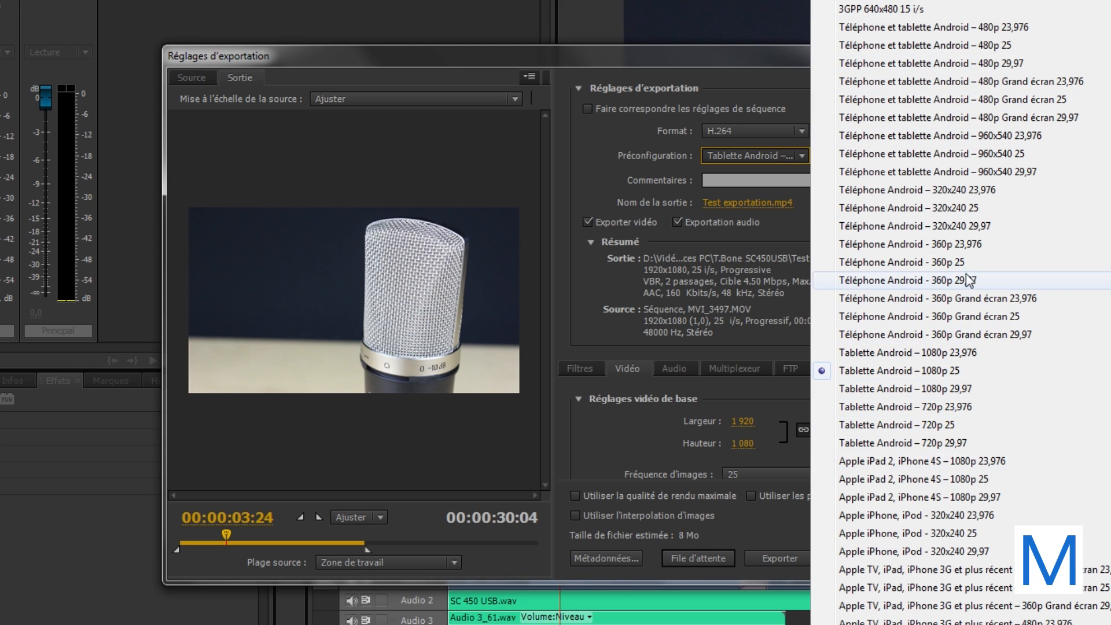
pyautogui.scroll(-2, 968, 280)
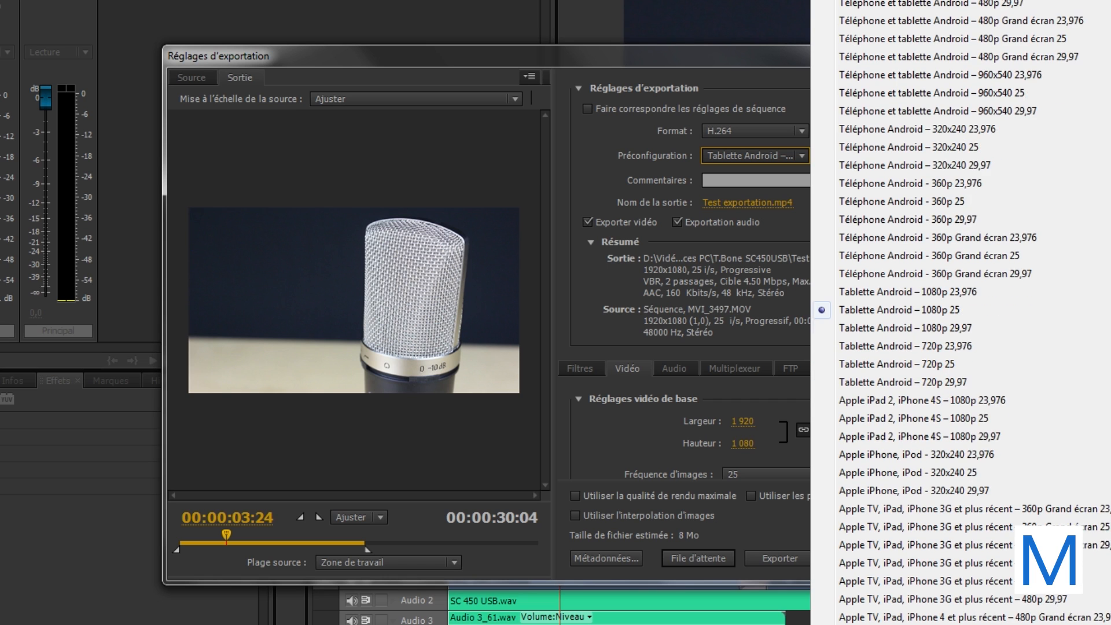
pyautogui.scroll(-5, 967, 313)
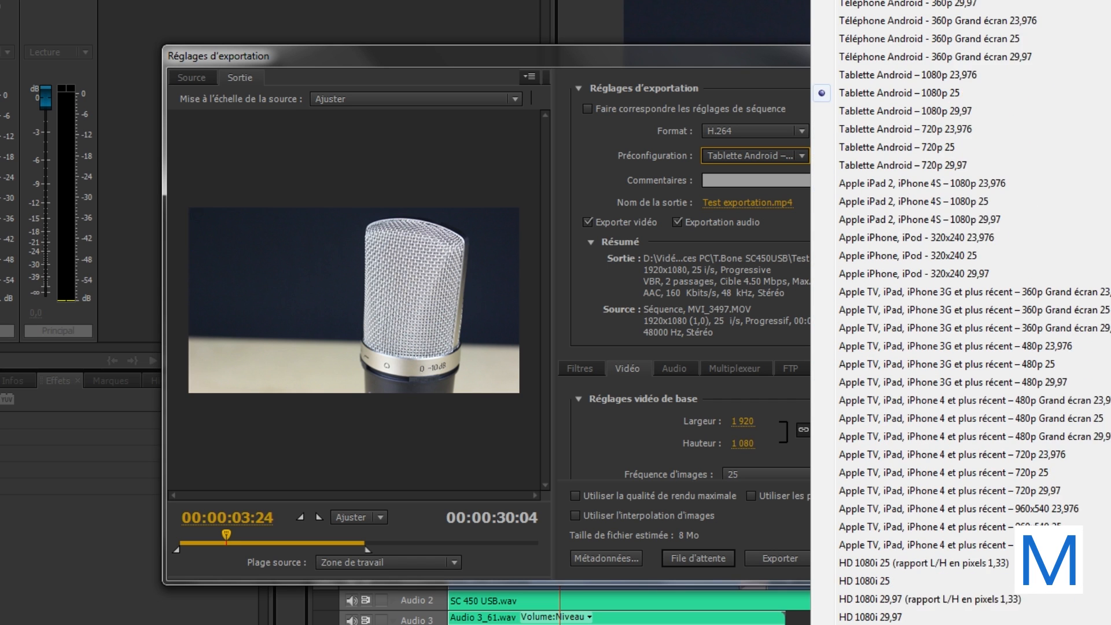
pyautogui.scroll(-4, 968, 313)
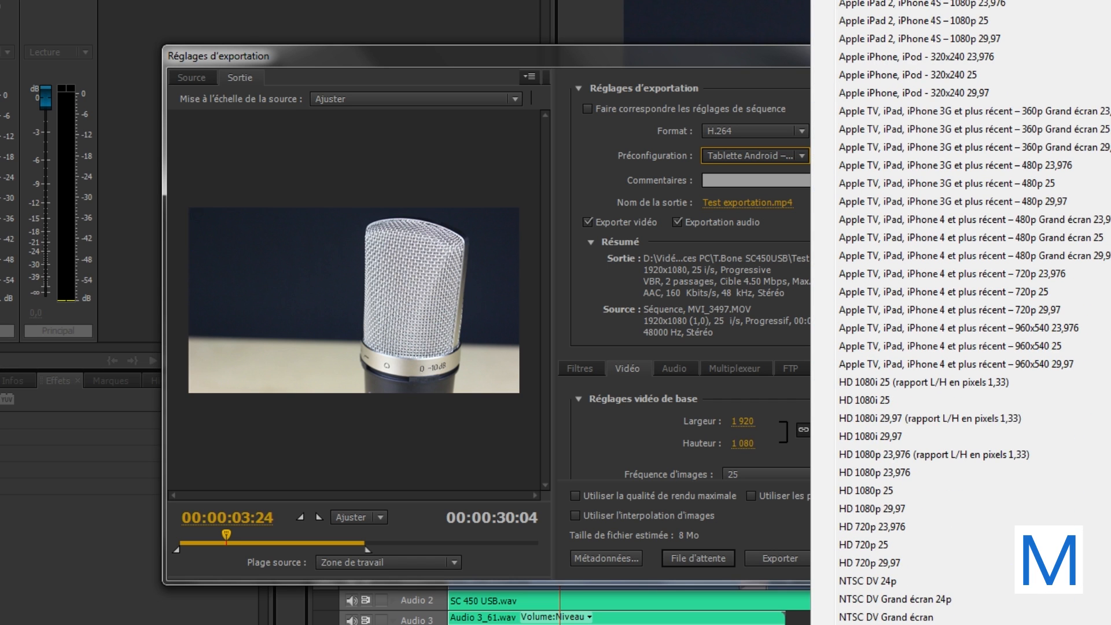
pyautogui.scroll(-3, 901, 254)
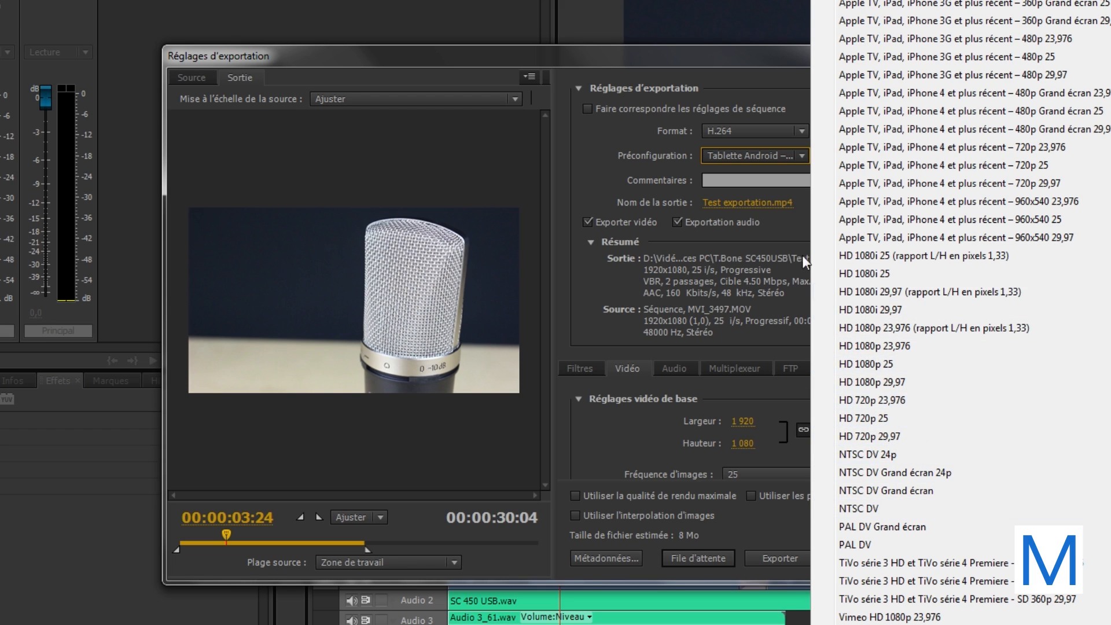
pyautogui.click(666, 321)
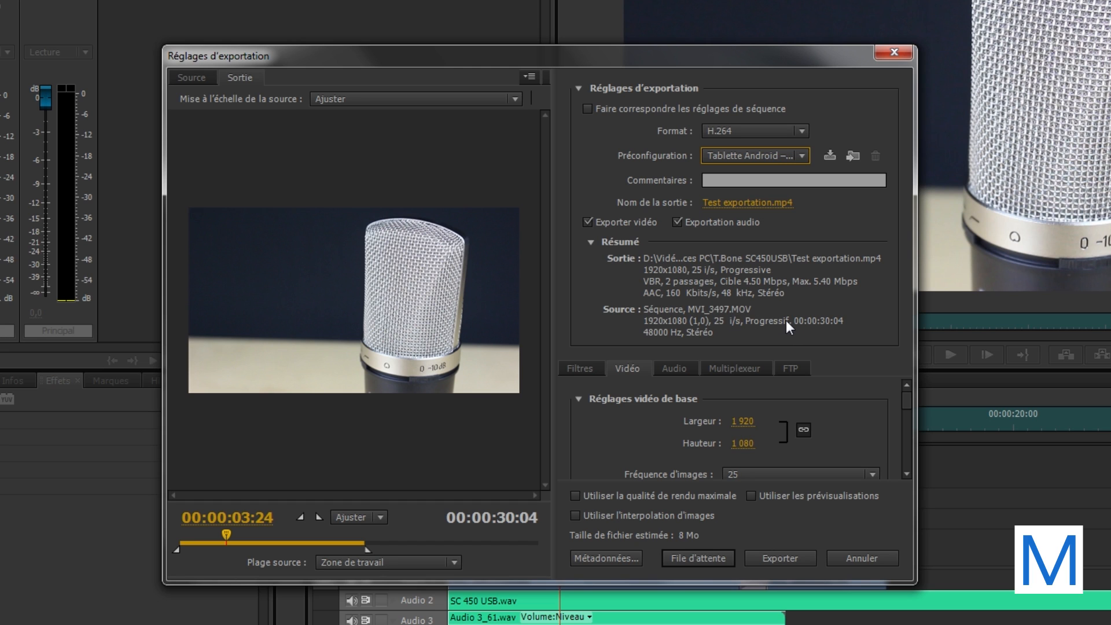
# Apply the HD 1080p 25 preset to the export.
pyautogui.click(767, 154)
pyautogui.scroll(-1, 961, 313)
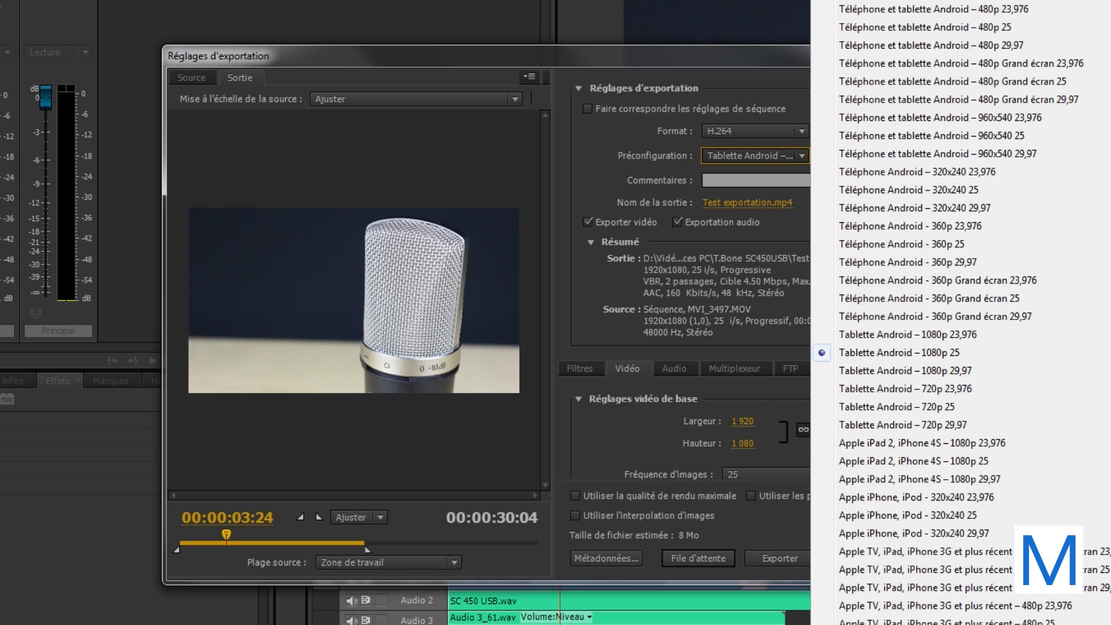
pyautogui.scroll(-12, 960, 312)
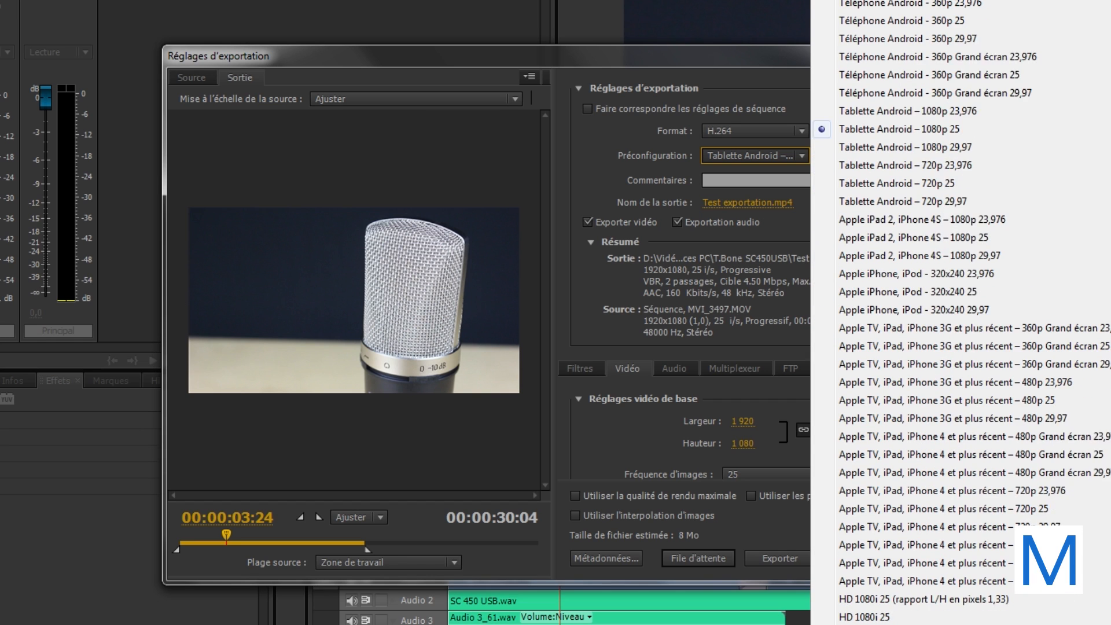
pyautogui.scroll(-6, 903, 605)
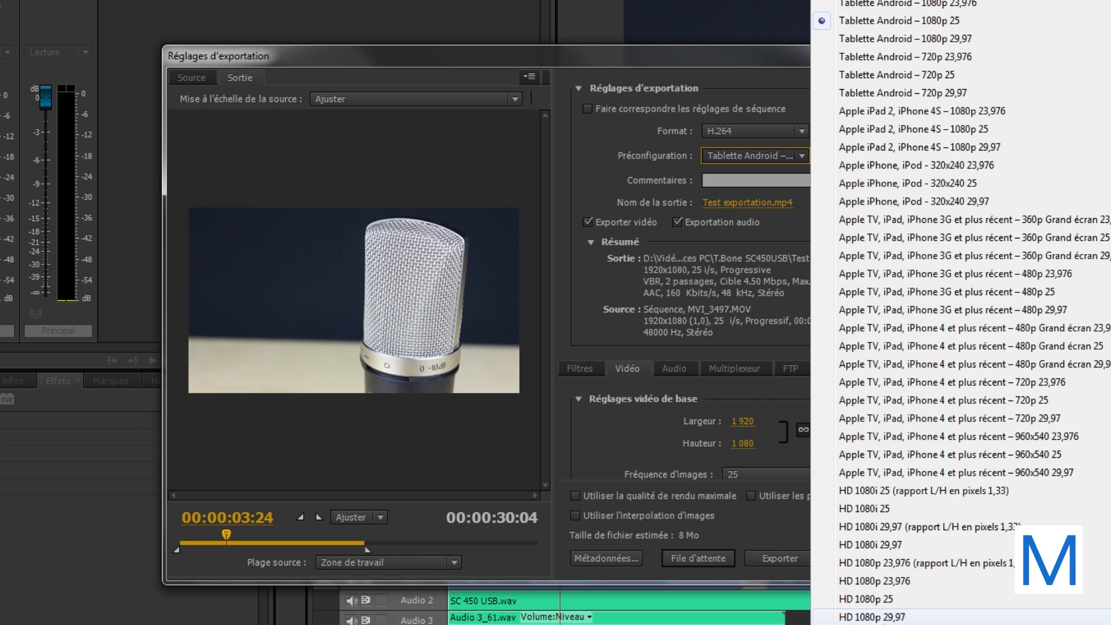
pyautogui.click(902, 602)
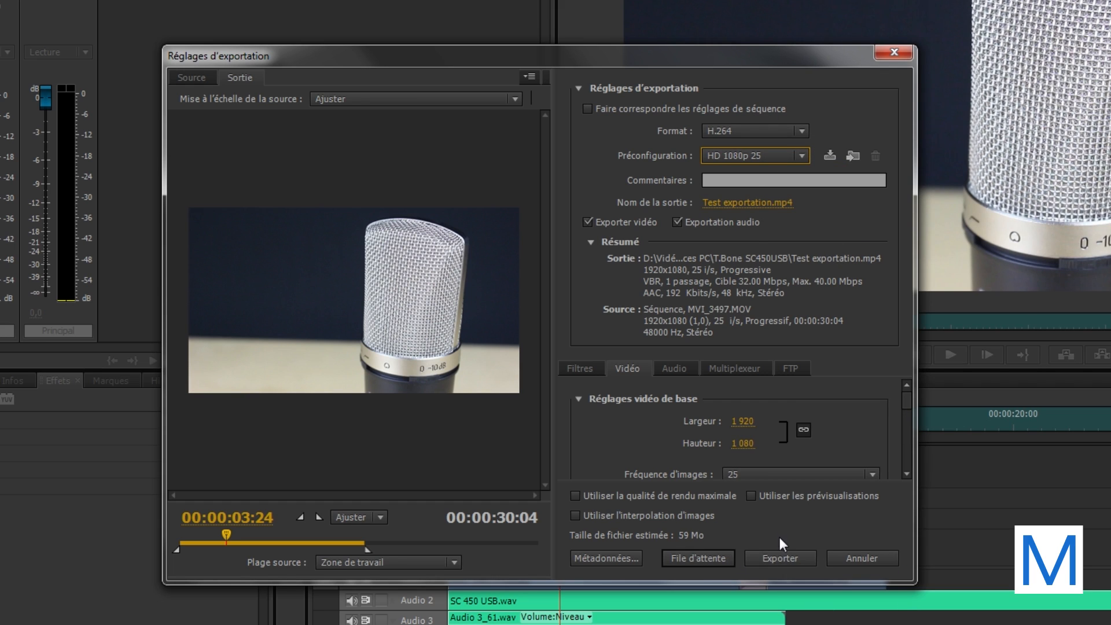
# Preview the frame at 00:00:15:09 near the end of the export range and look over the basic video settings.
pyautogui.moveTo(912, 405); pyautogui.dragTo(912, 410)
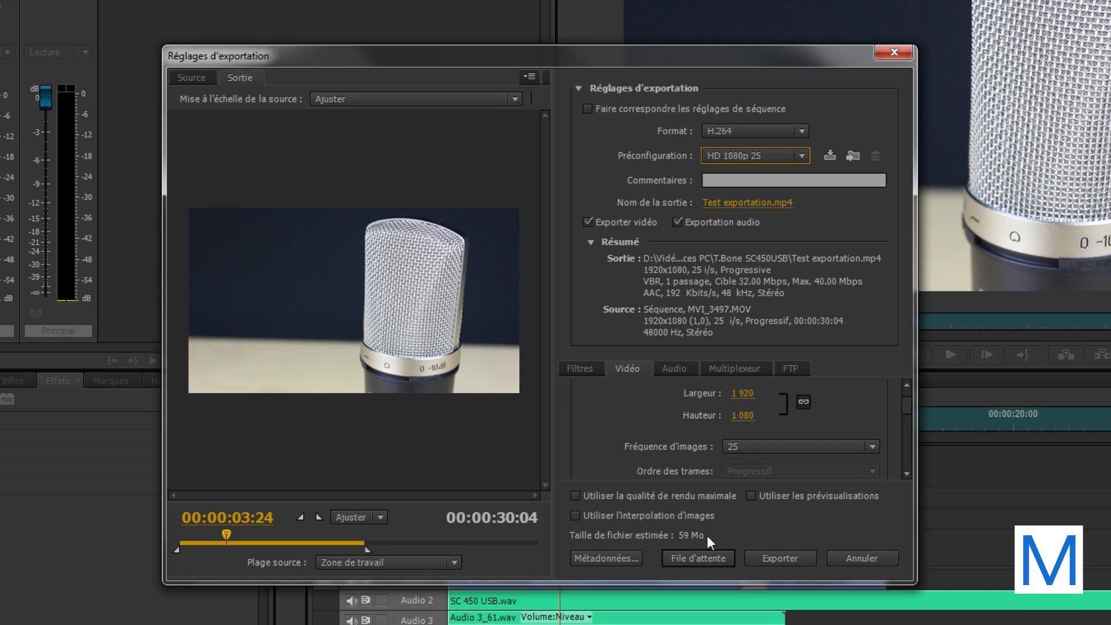
pyautogui.moveTo(226, 535); pyautogui.dragTo(365, 544)
pyautogui.moveTo(905, 412); pyautogui.dragTo(904, 430)
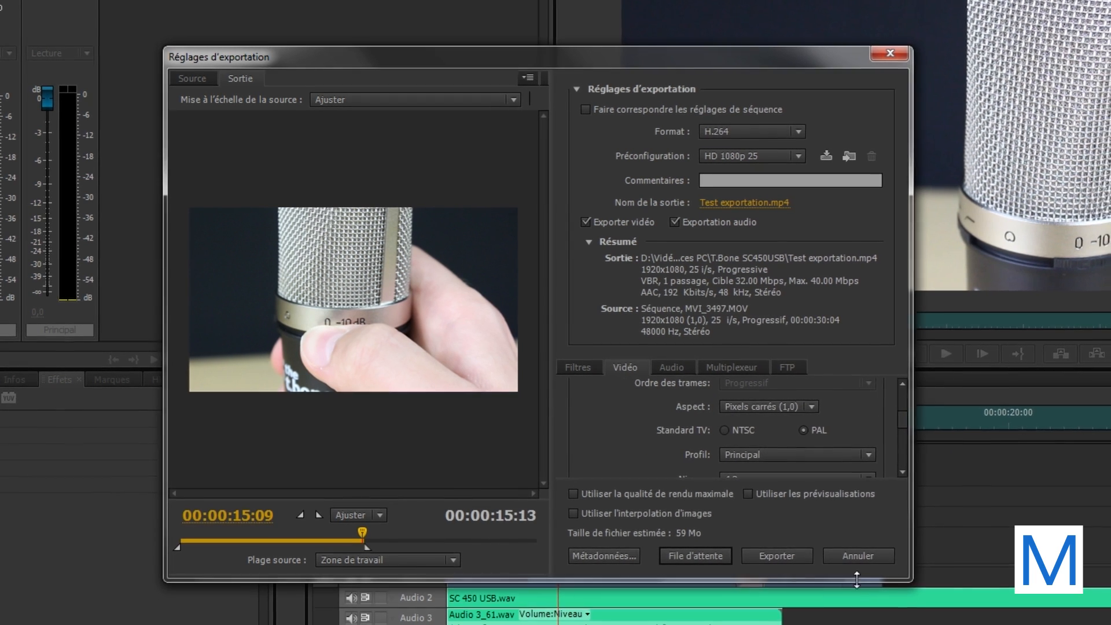
# Enlarge and reposition the export settings window, then display the video bitrate settings.
pyautogui.moveTo(916, 583); pyautogui.dragTo(1037, 624)
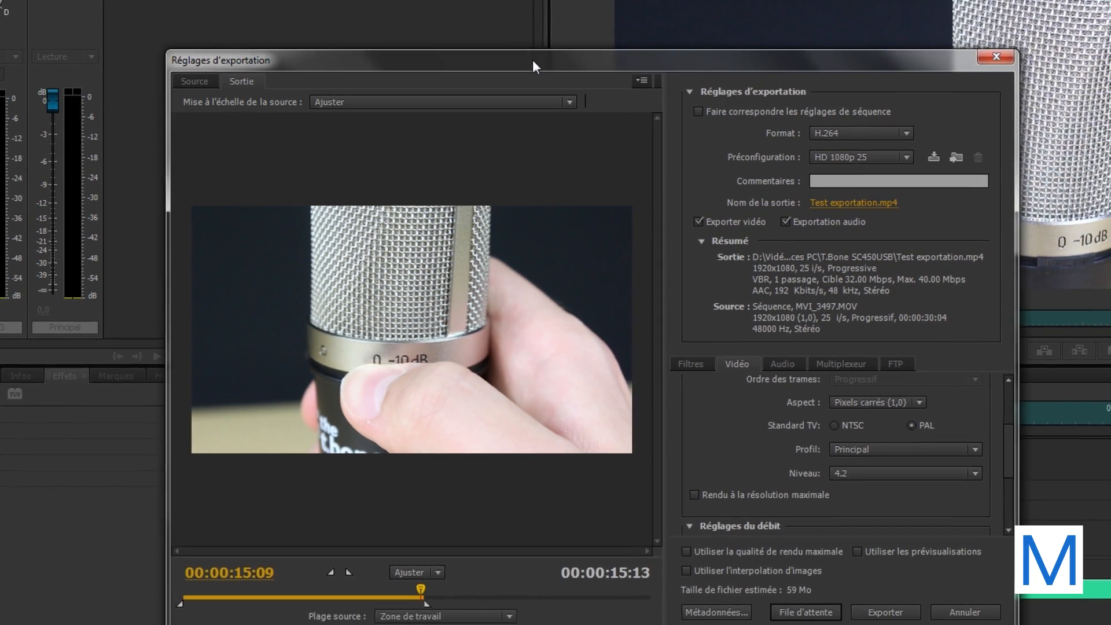
pyautogui.moveTo(533, 60); pyautogui.dragTo(485, 24)
pyautogui.scroll(5, 960, 397)
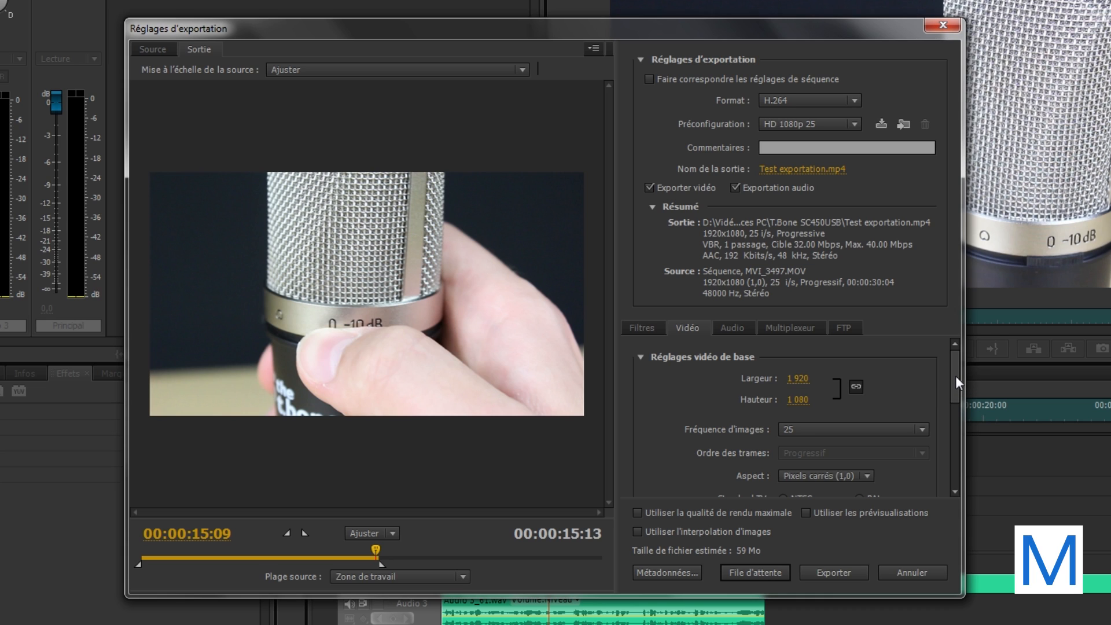
pyautogui.moveTo(956, 376); pyautogui.dragTo(947, 457)
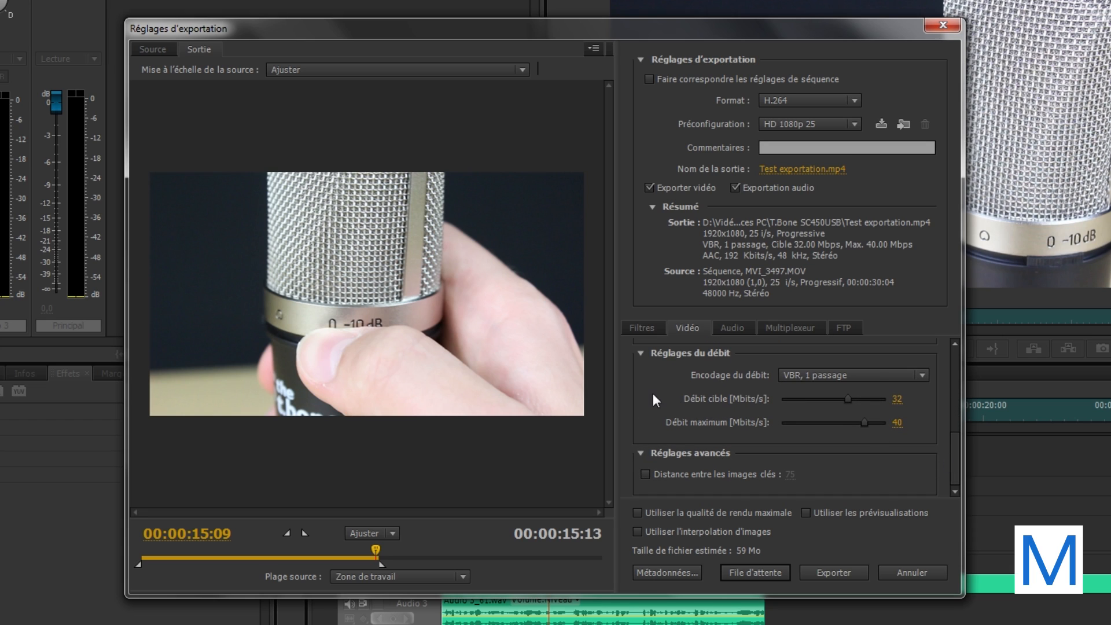
# Set the video target bitrate to 12 Mbits/s and the maximum bitrate to 30 Mbits/s, and review the basic video settings.
pyautogui.click(897, 406)
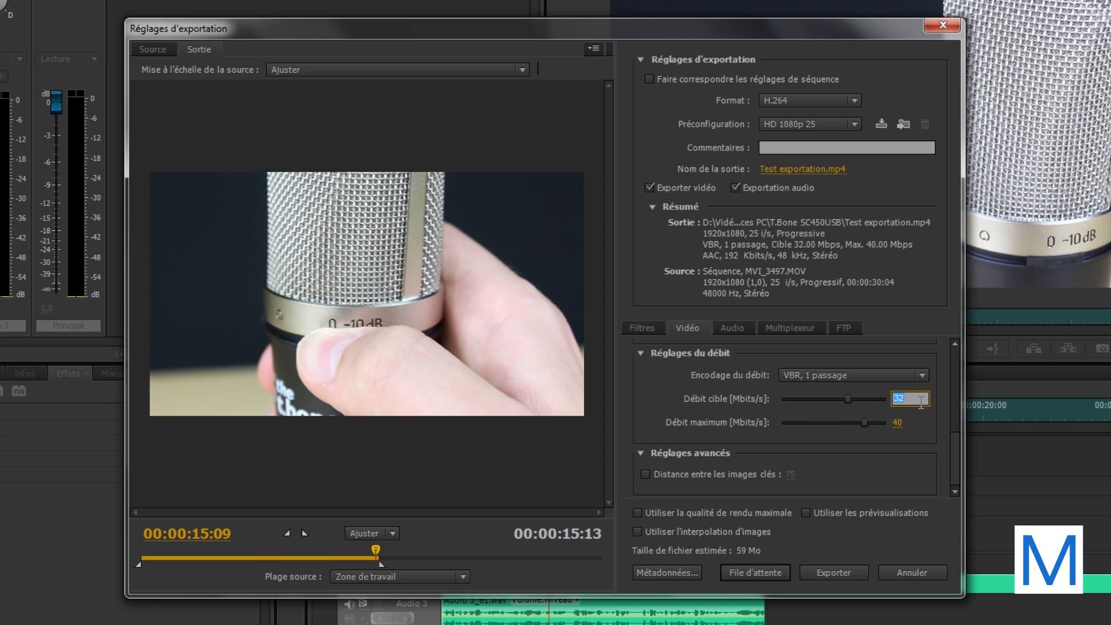
pyautogui.write('12')
pyautogui.press('Return')
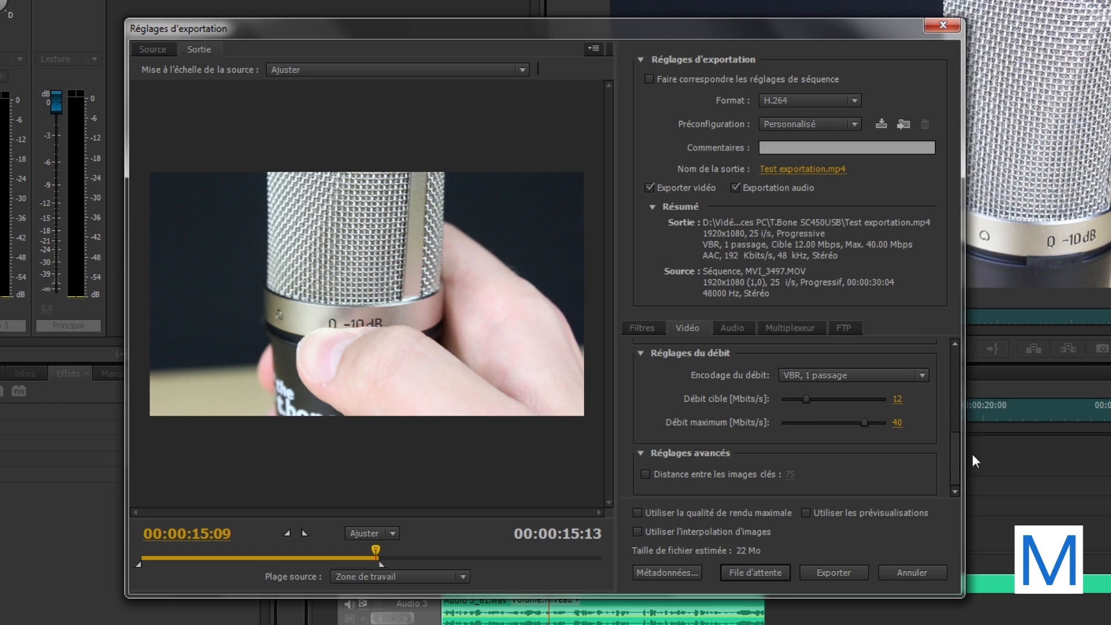
pyautogui.click(900, 421)
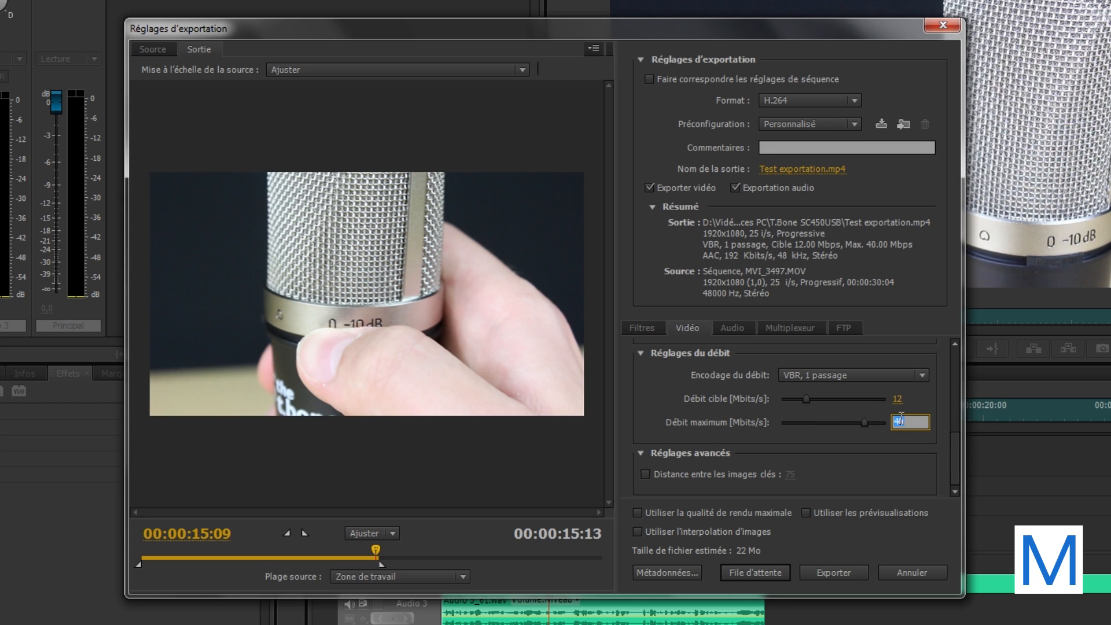
pyautogui.write('30')
pyautogui.moveTo(955, 439); pyautogui.dragTo(952, 402)
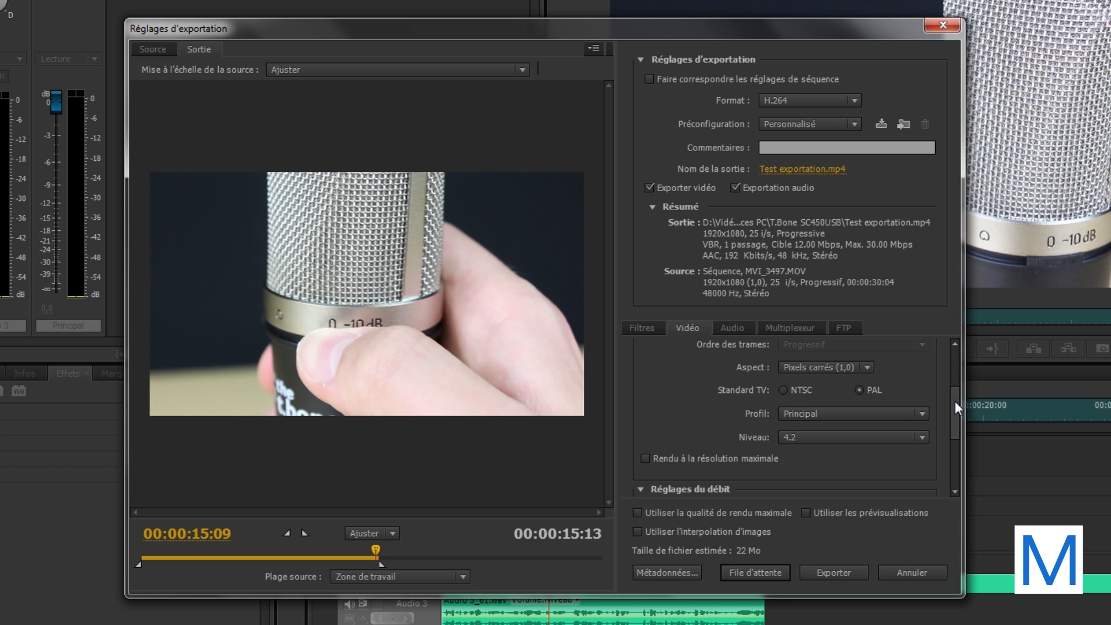
pyautogui.moveTo(955, 401); pyautogui.dragTo(949, 363)
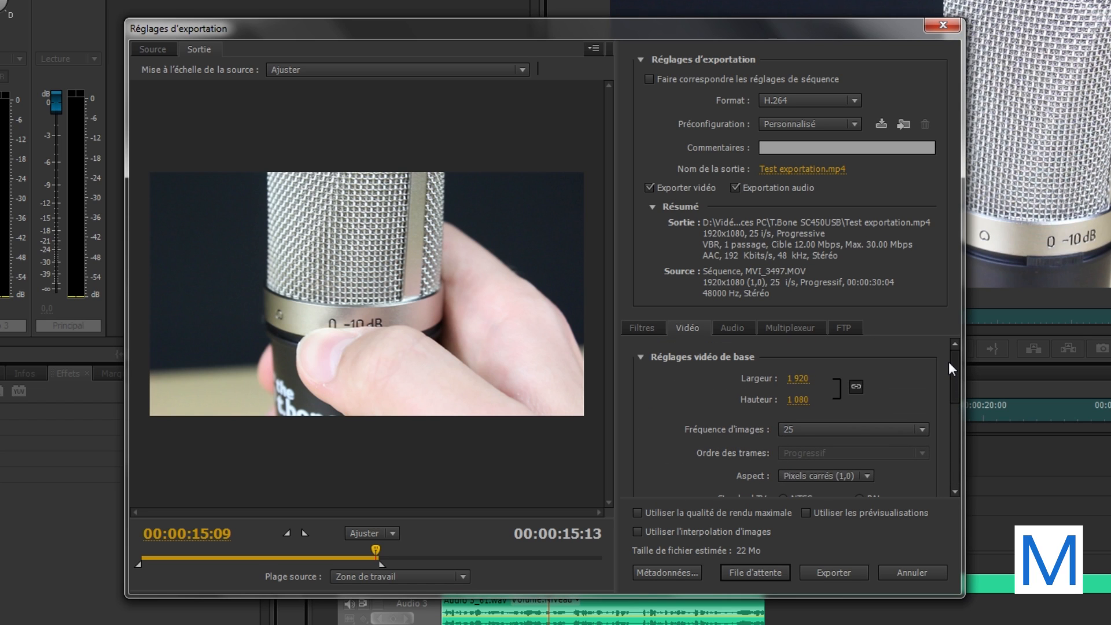
# Set the AAC audio bitrate to 256 Kbits/s in the export's audio settings.
pyautogui.click(734, 328)
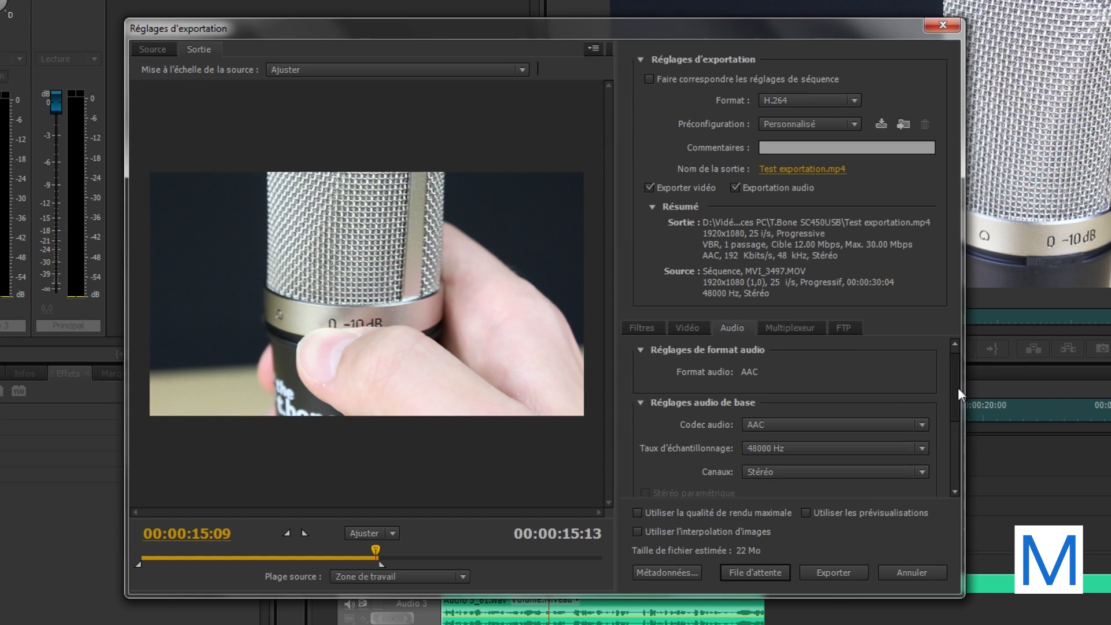
pyautogui.moveTo(958, 387); pyautogui.dragTo(949, 457)
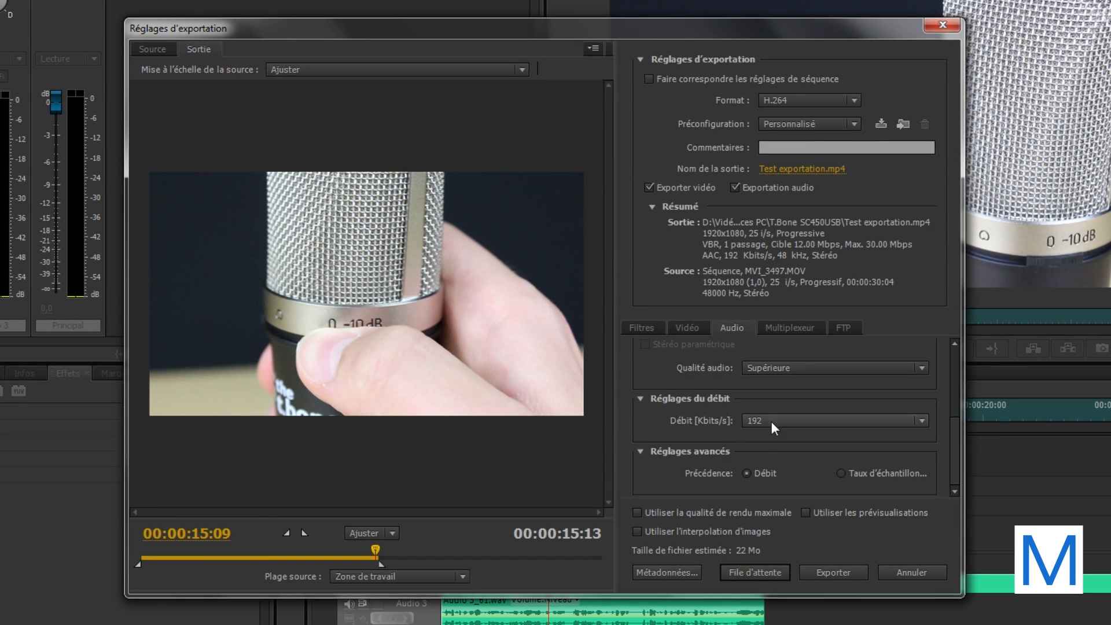
pyautogui.click(802, 421)
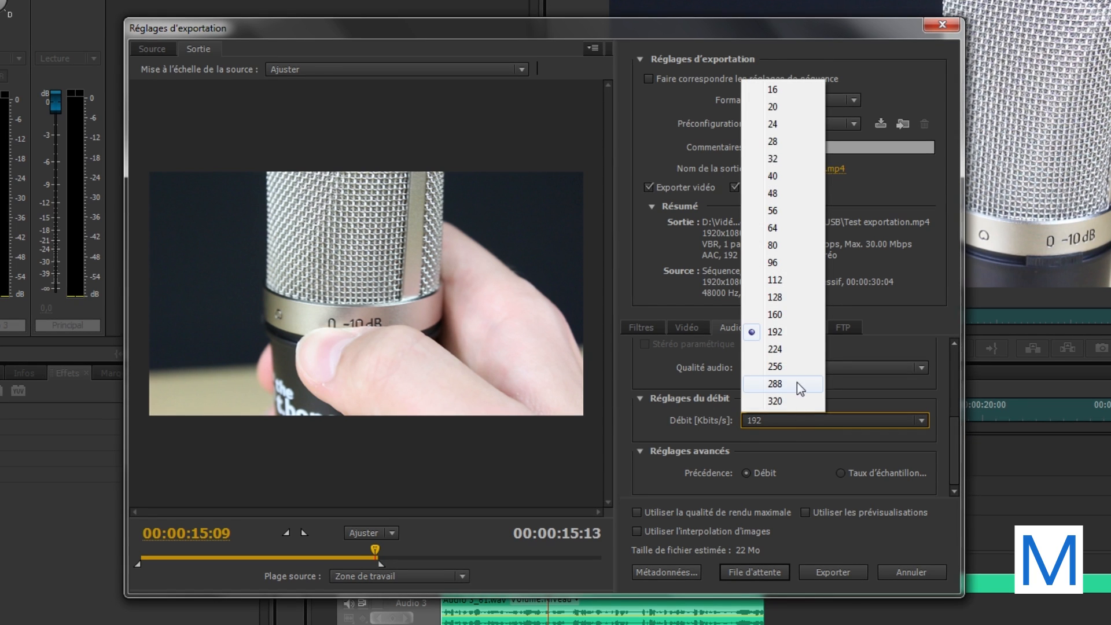
pyautogui.click(779, 405)
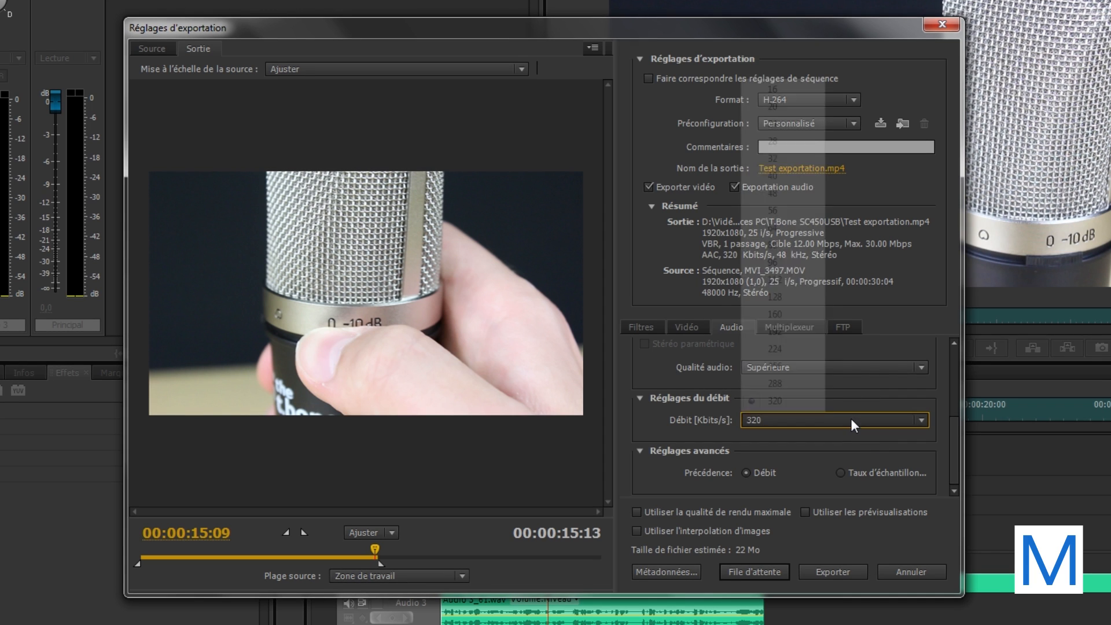
pyautogui.click(793, 361)
pyautogui.click(771, 418)
pyautogui.click(858, 435)
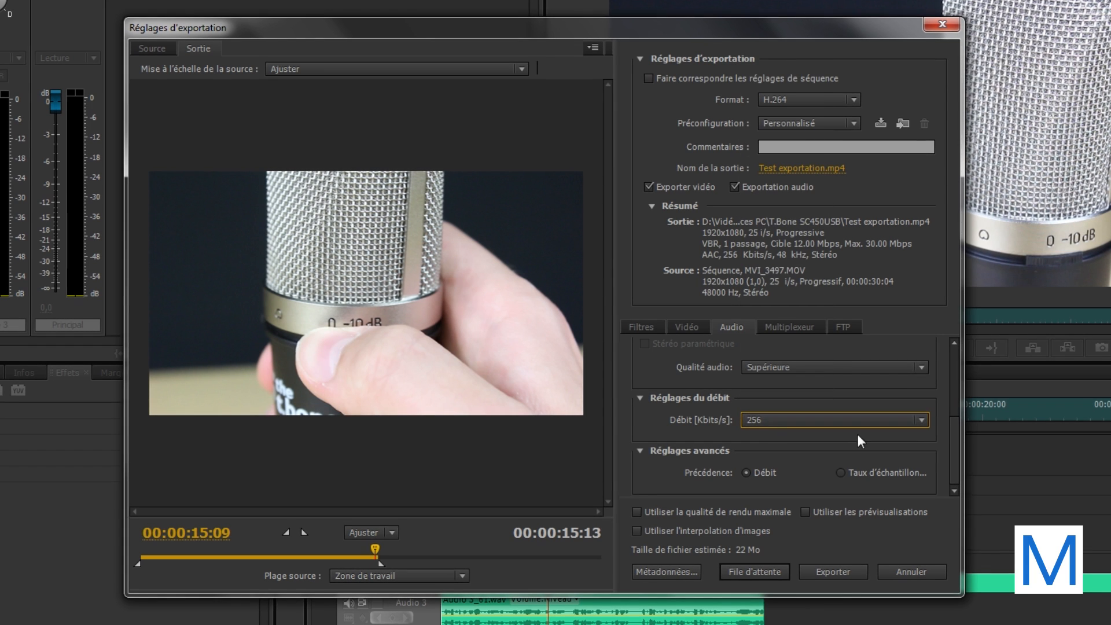
pyautogui.moveTo(953, 468); pyautogui.dragTo(936, 358)
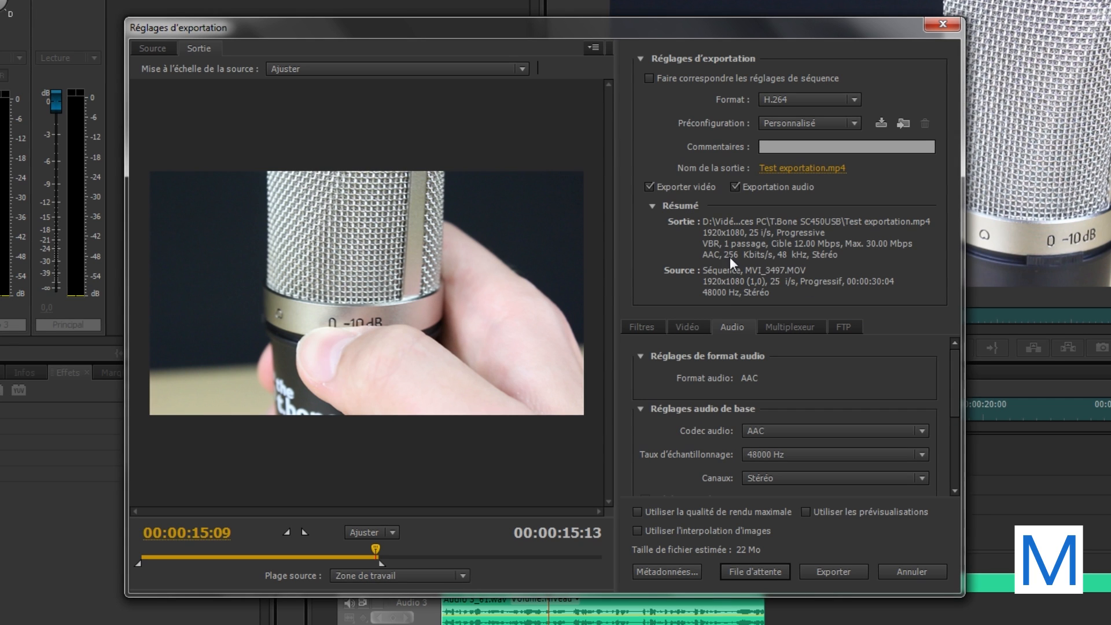
# Preview the frame at 00:00:15:01 and export the work area directly as Test exportation.mp4.
pyautogui.moveTo(330, 546); pyautogui.dragTo(373, 545)
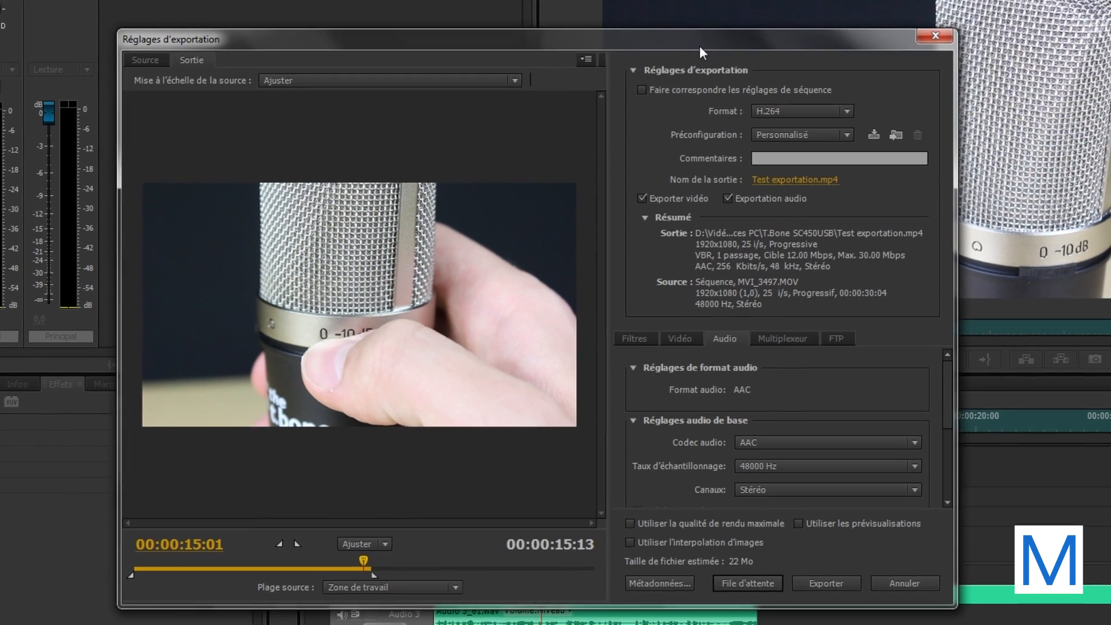
pyautogui.moveTo(708, 33); pyautogui.dragTo(742, 7)
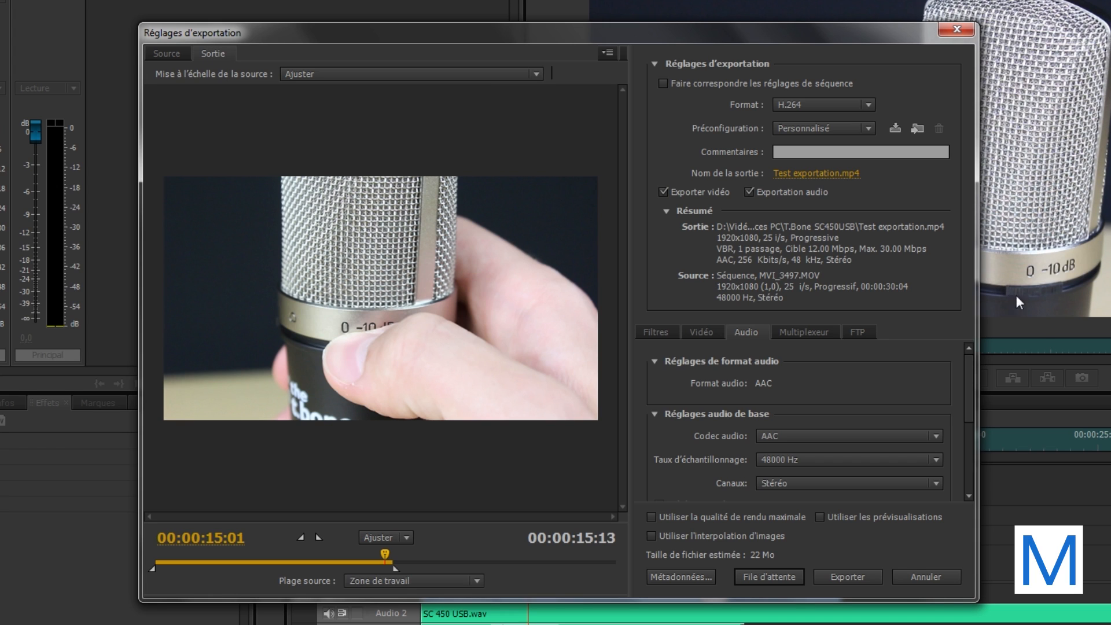
pyautogui.moveTo(758, 33); pyautogui.dragTo(730, 26)
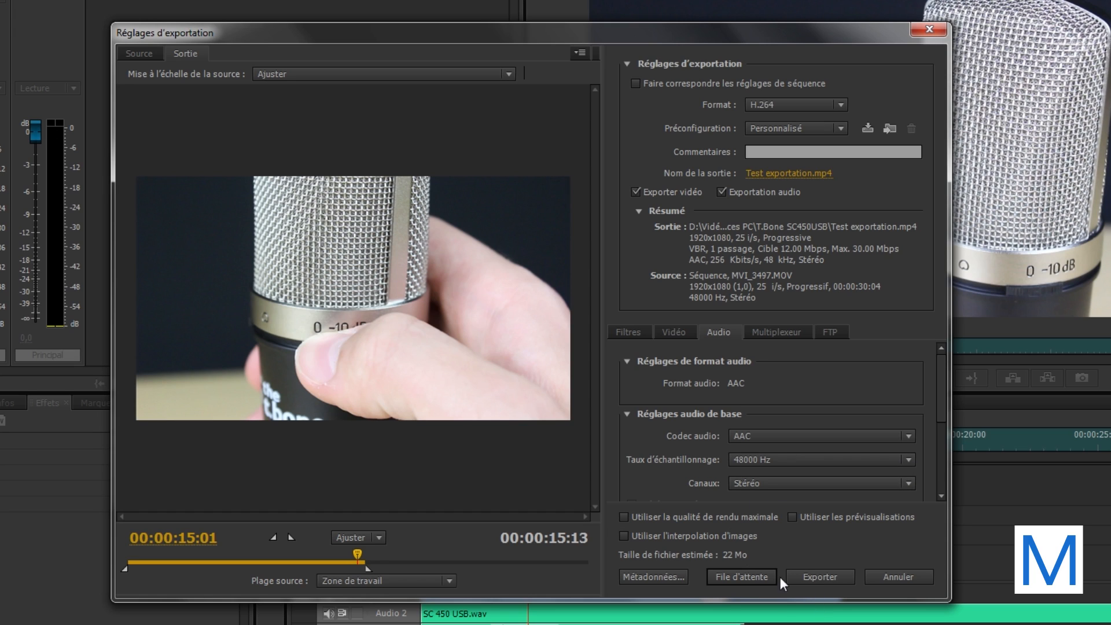
pyautogui.click(826, 577)
pyautogui.moveTo(456, 271); pyautogui.dragTo(465, 296)
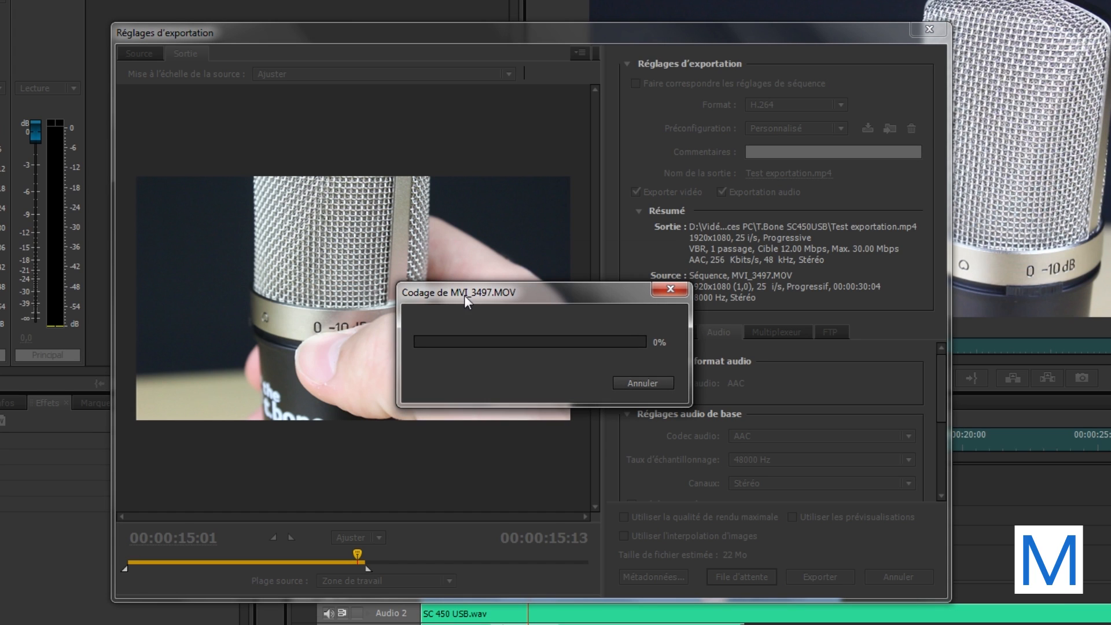
pyautogui.moveTo(531, 300); pyautogui.dragTo(547, 281)
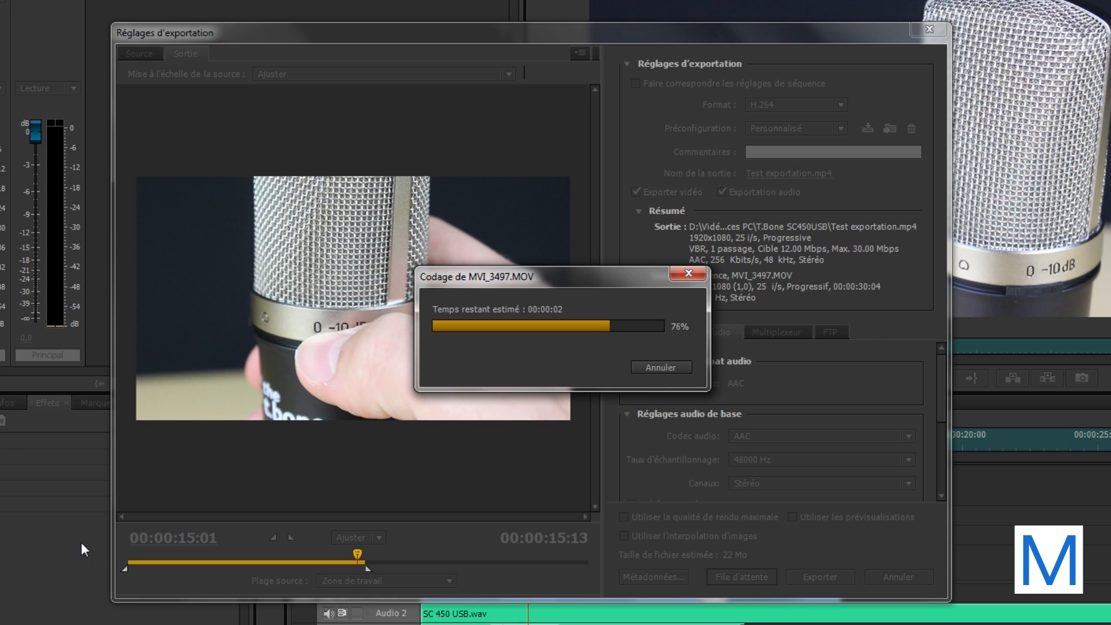
# Switch to the T.Bone SC450USB folder in Windows Explorer and compare the file details of Test exportation.mp4 and T bone SC 450.mp4.
pyautogui.click(63, 624)
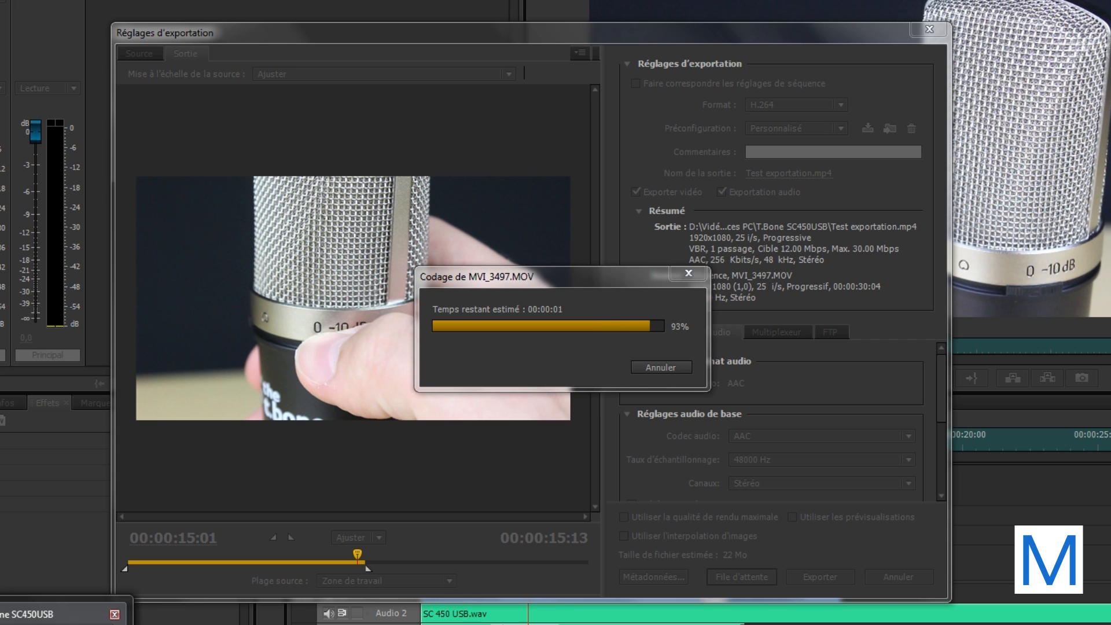
pyautogui.click(64, 619)
pyautogui.moveTo(579, 66); pyautogui.dragTo(524, 40)
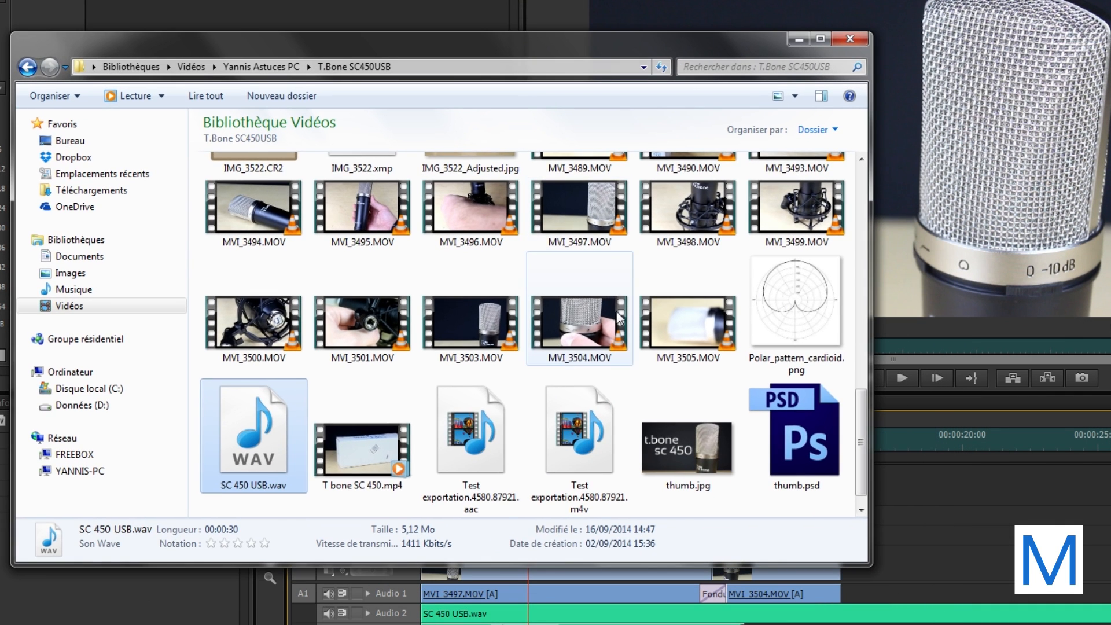
pyautogui.click(579, 347)
pyautogui.click(400, 485)
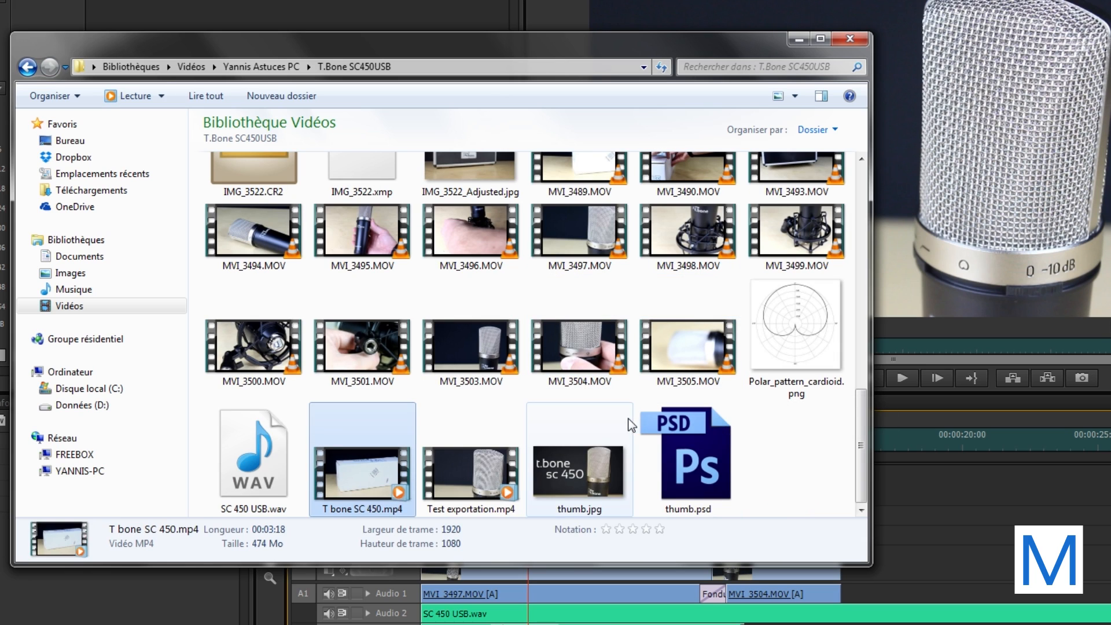
pyautogui.click(488, 495)
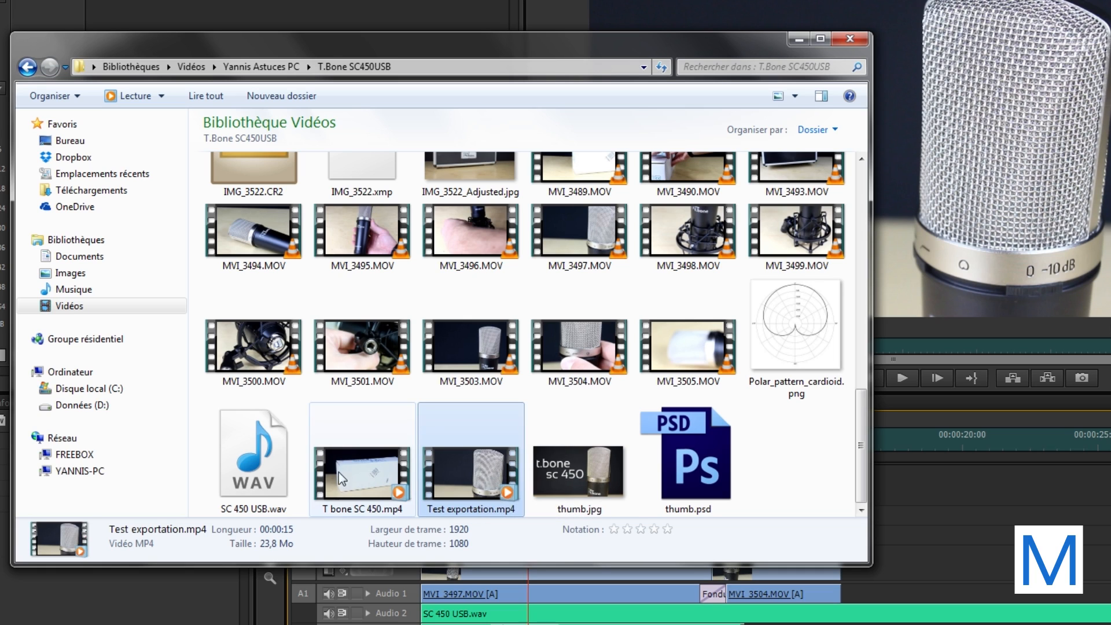
pyautogui.click(366, 508)
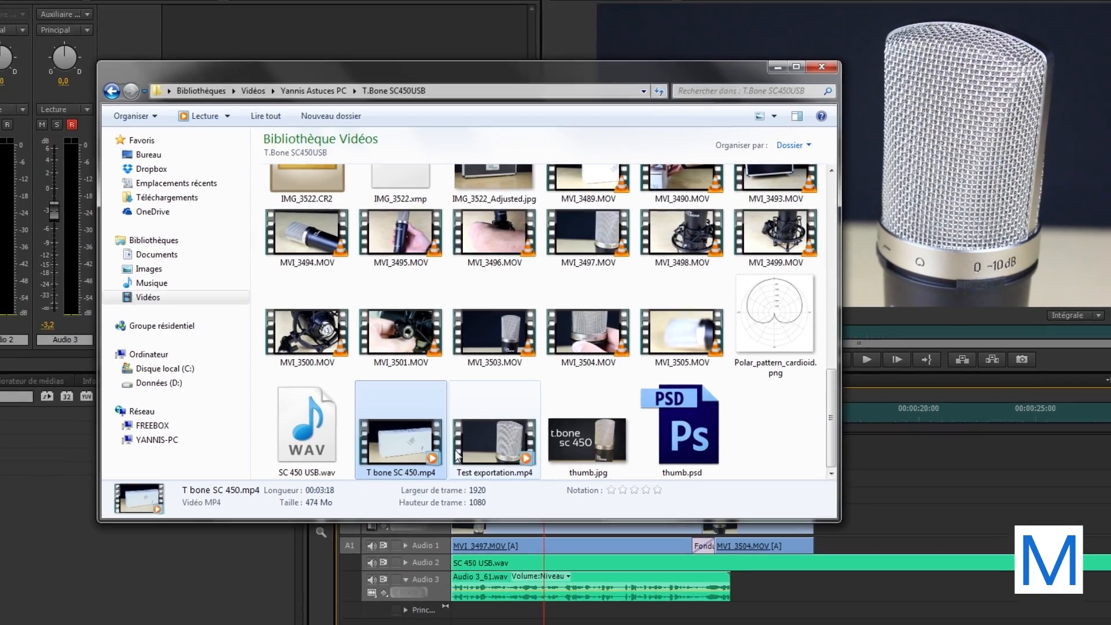
# Play Test exportation.mp4 in VLC media player with the sound at 0%, check it full screen, and return to Premiere Pro.
pyautogui.rightClick(465, 479)
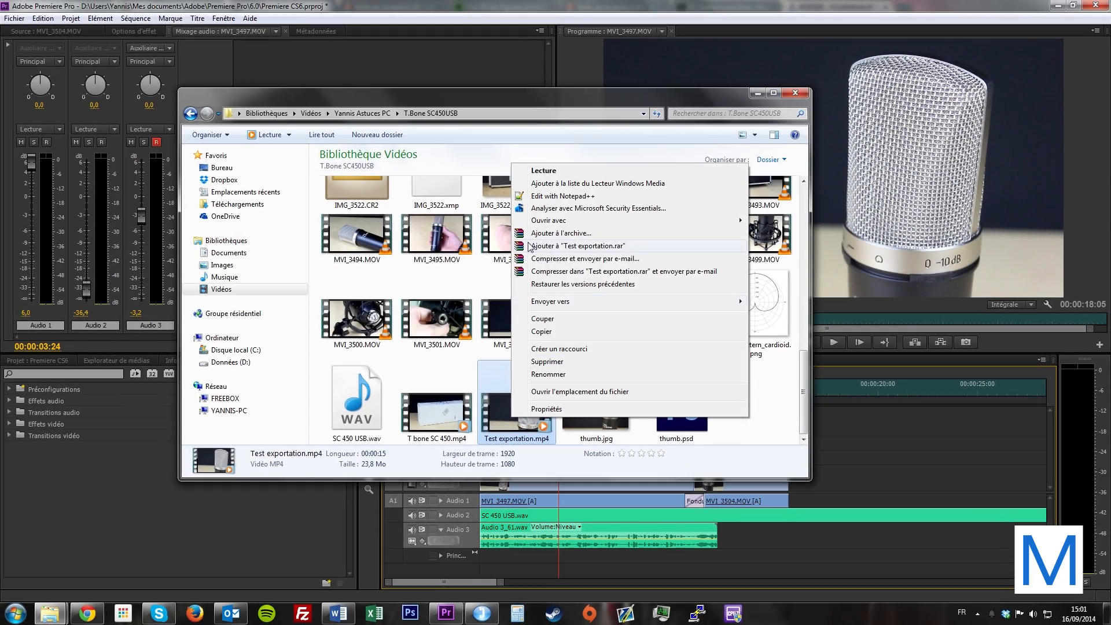
pyautogui.moveTo(567, 222)
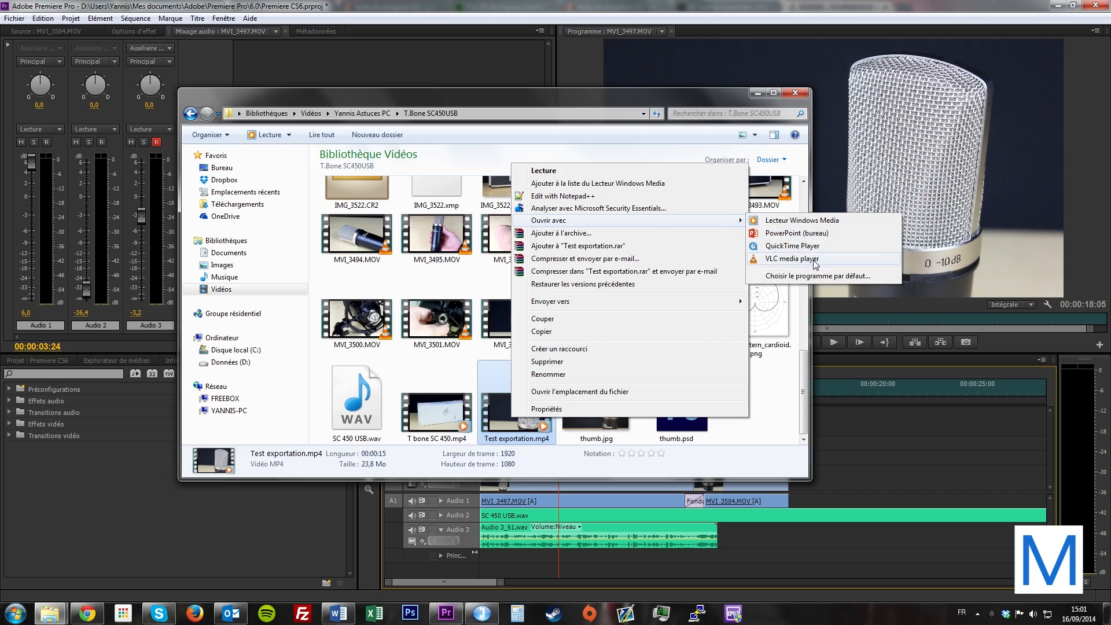
pyautogui.click(816, 264)
pyautogui.scroll(-15, 590, 399)
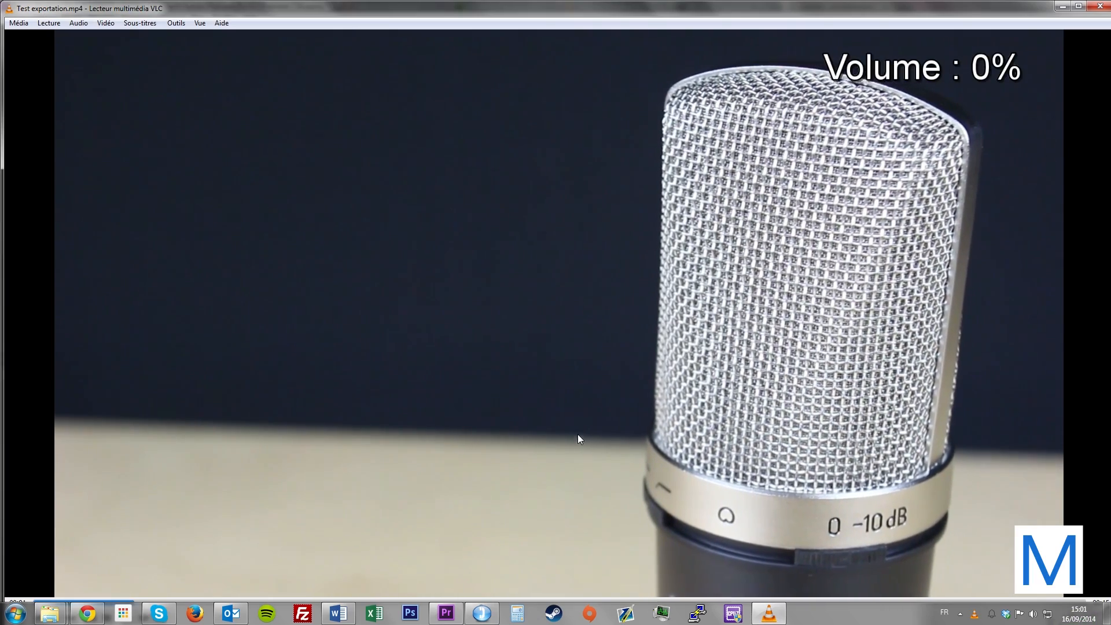
pyautogui.doubleClick(357, 383)
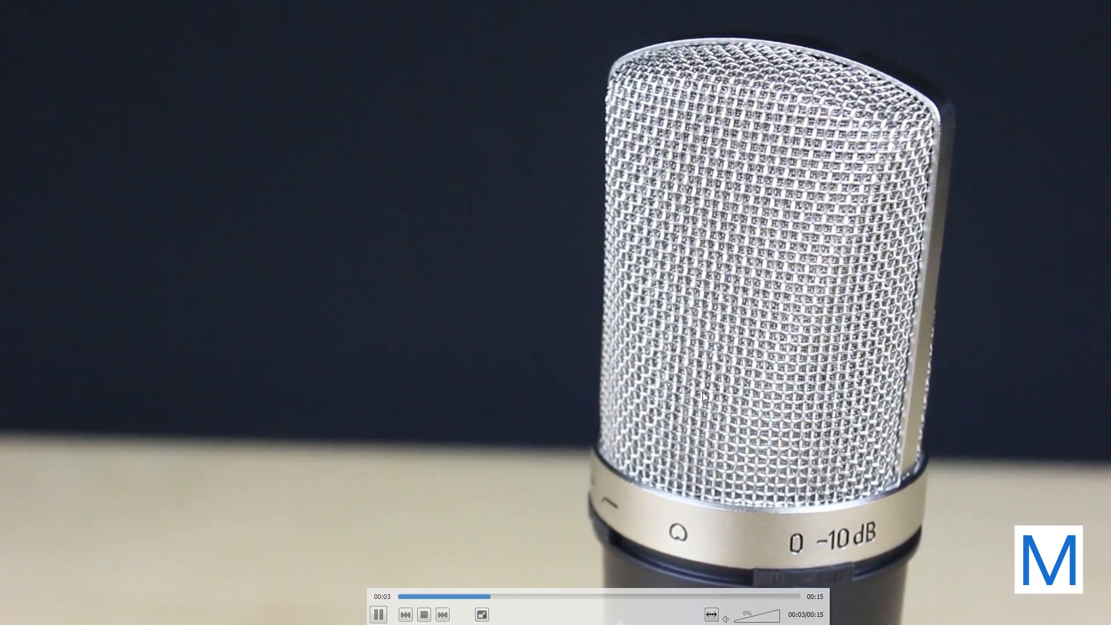
pyautogui.doubleClick(702, 391)
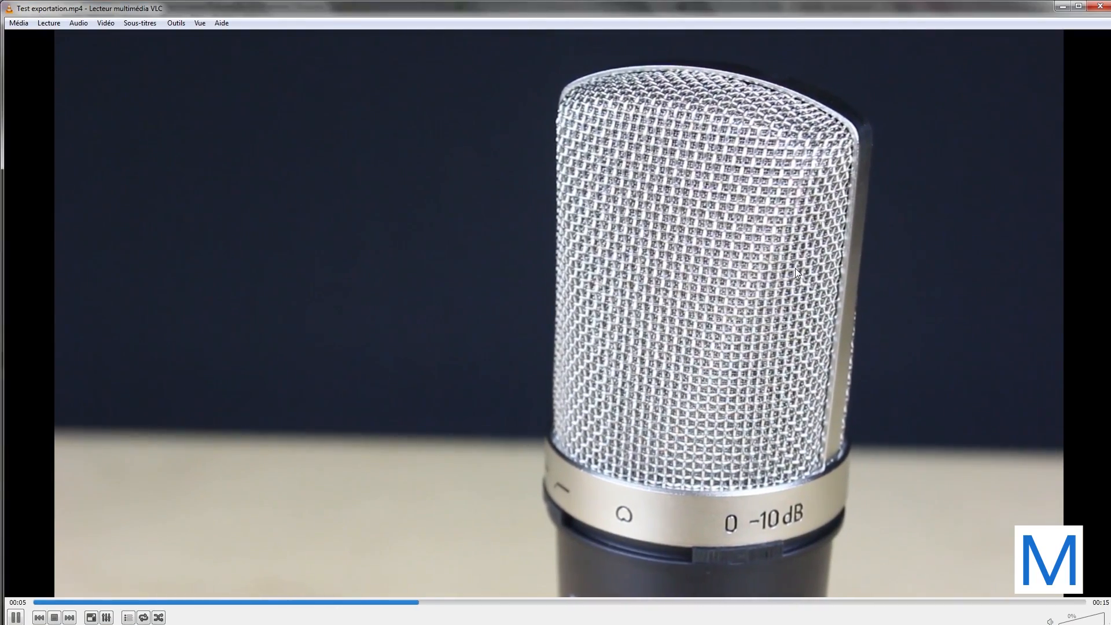
pyautogui.click(1100, 6)
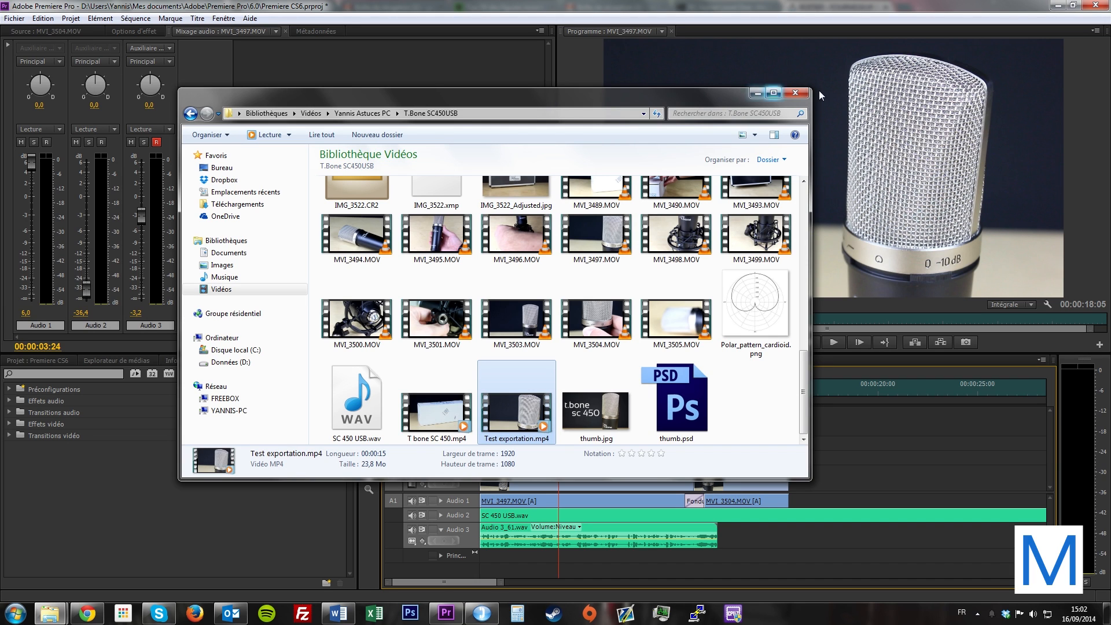
pyautogui.click(762, 95)
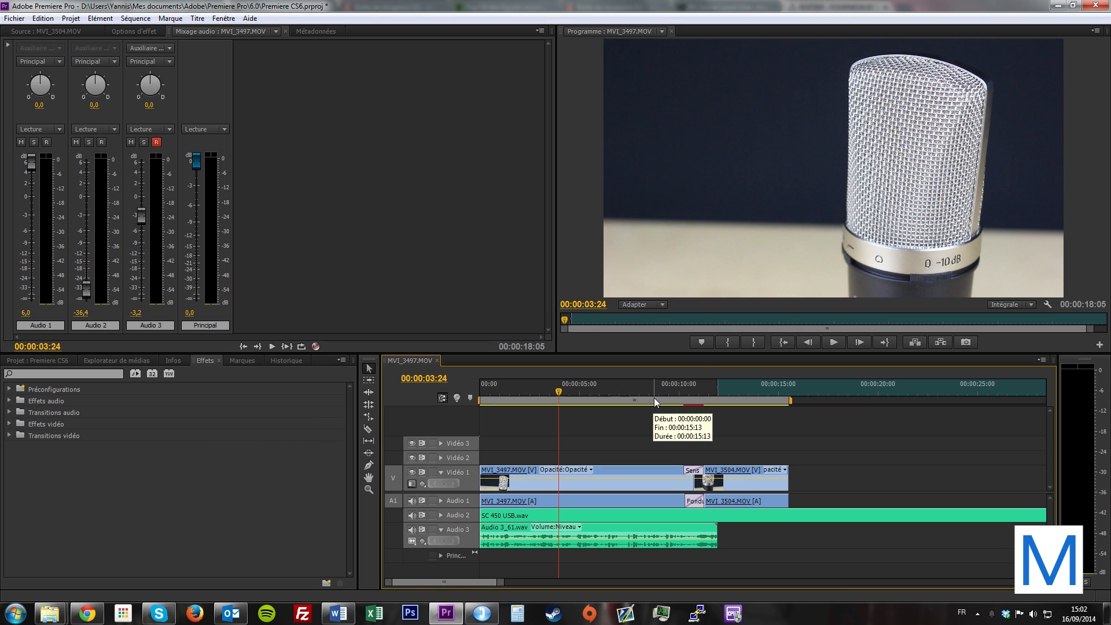